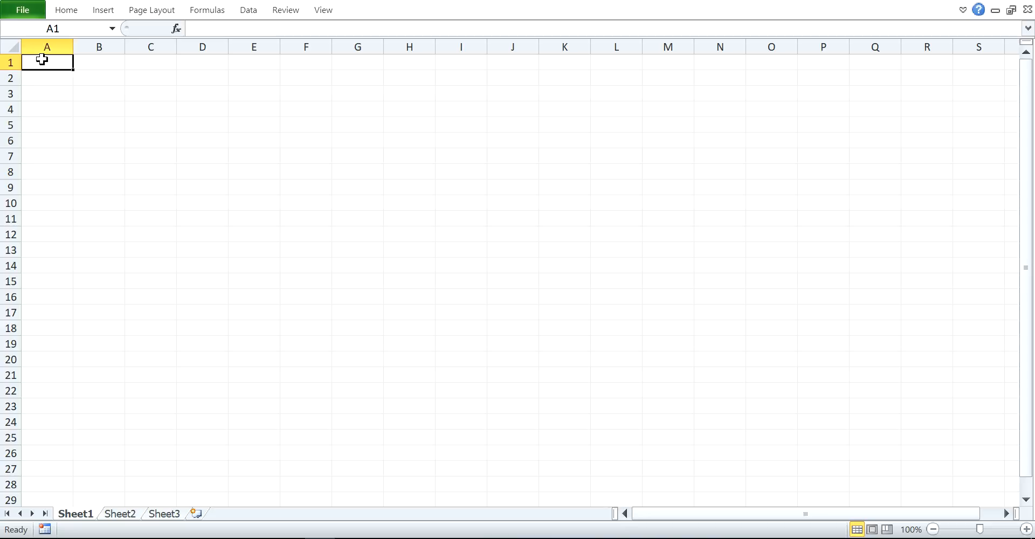
Enter the headers FirstName, LastName and Phone in A1:C1, capitalising Phone.
{"action": "type", "text": "First"}
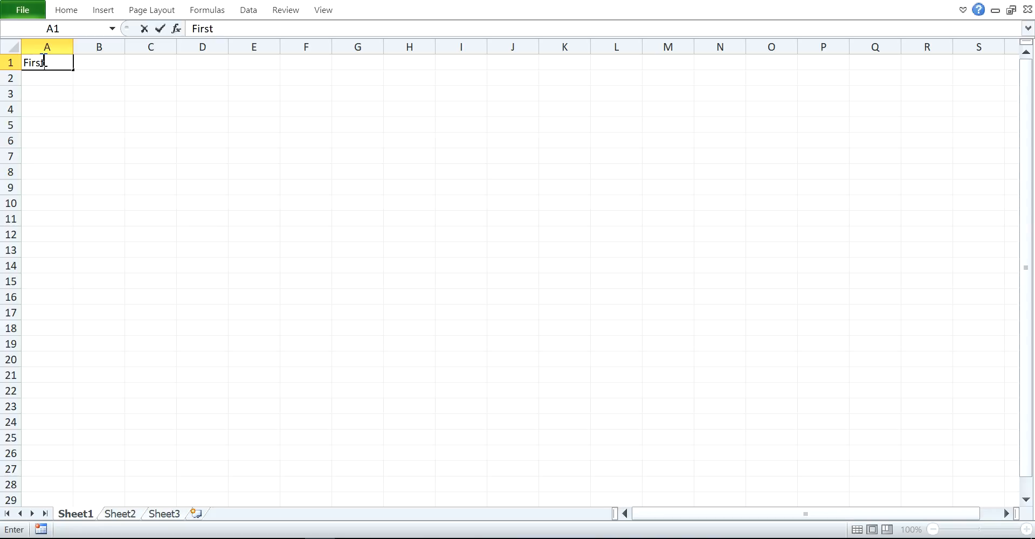
{"action": "type", "text": "Name"}
{"action": "key", "text": "Tab"}
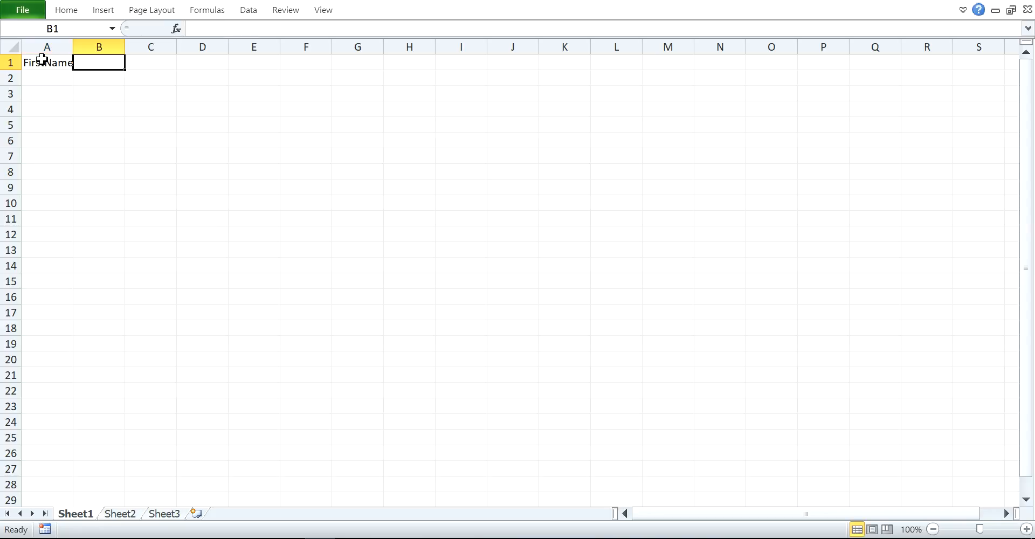
{"action": "type", "text": "LastName"}
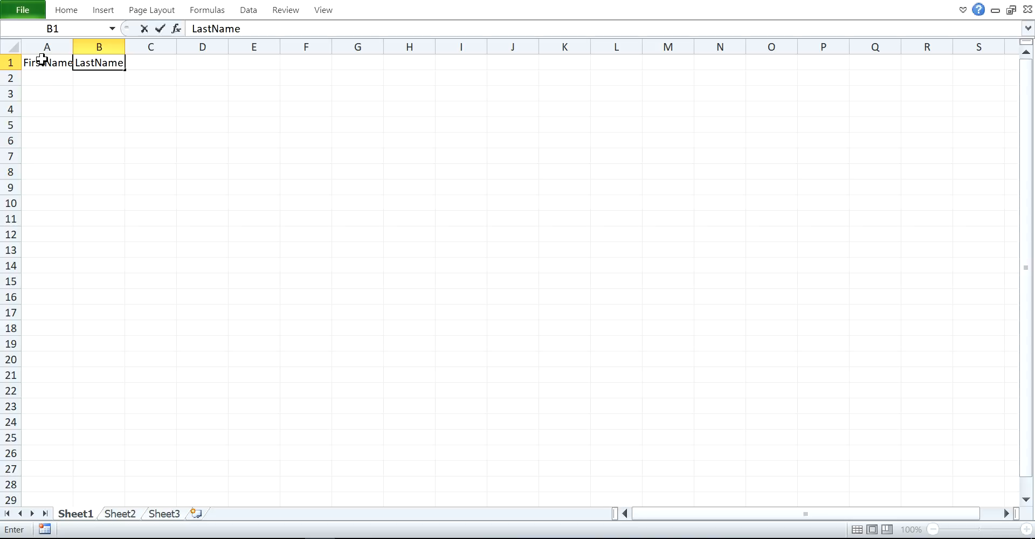
{"action": "key", "text": "Tab"}
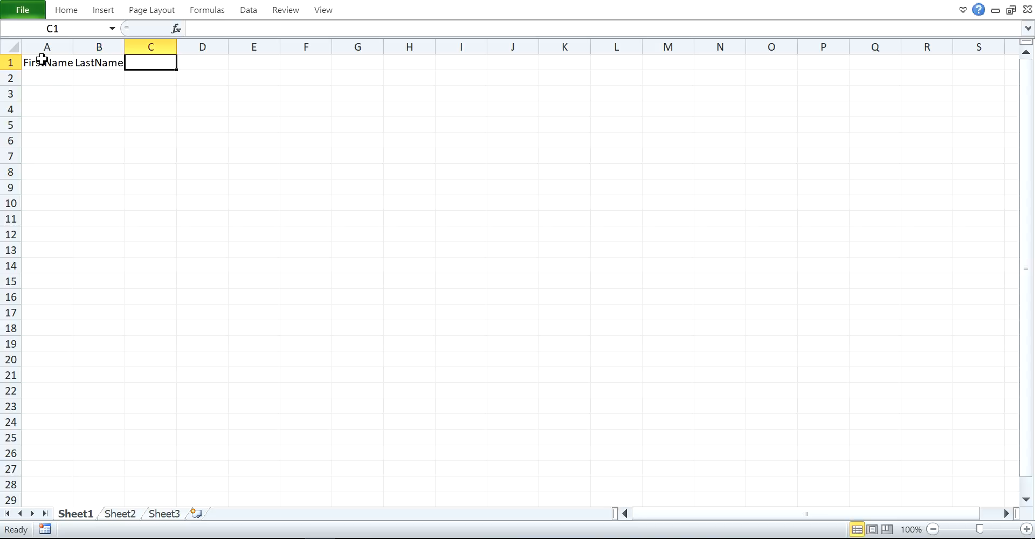
{"action": "type", "text": "phone"}
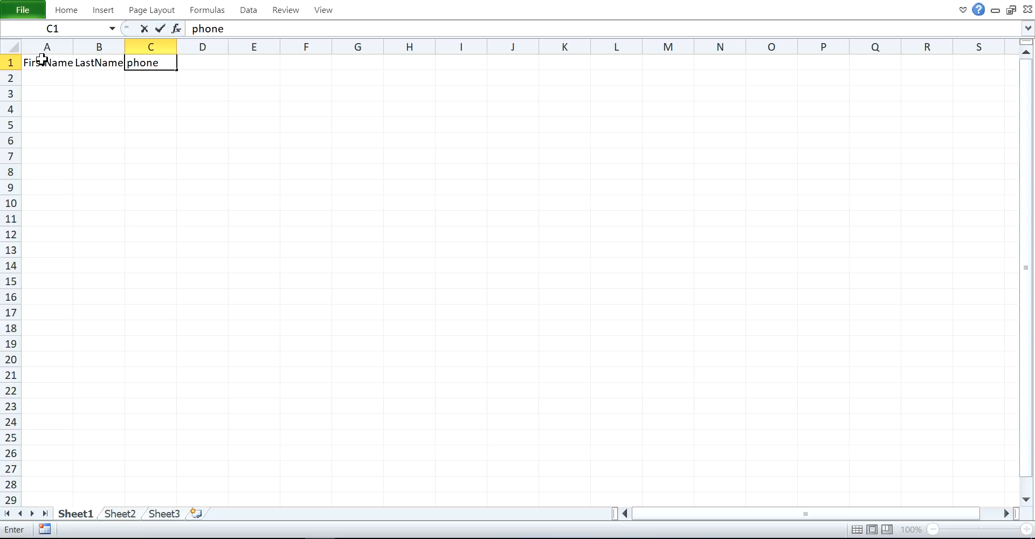
{"action": "left_click", "coordinate": [133, 64]}
{"action": "key", "text": "BackSpace"}
{"action": "type", "text": "P"}
{"action": "key", "text": "Tab"}
Add the headers Address and Email in D1:E1, then select A1:E1.
{"action": "type", "text": "A"}
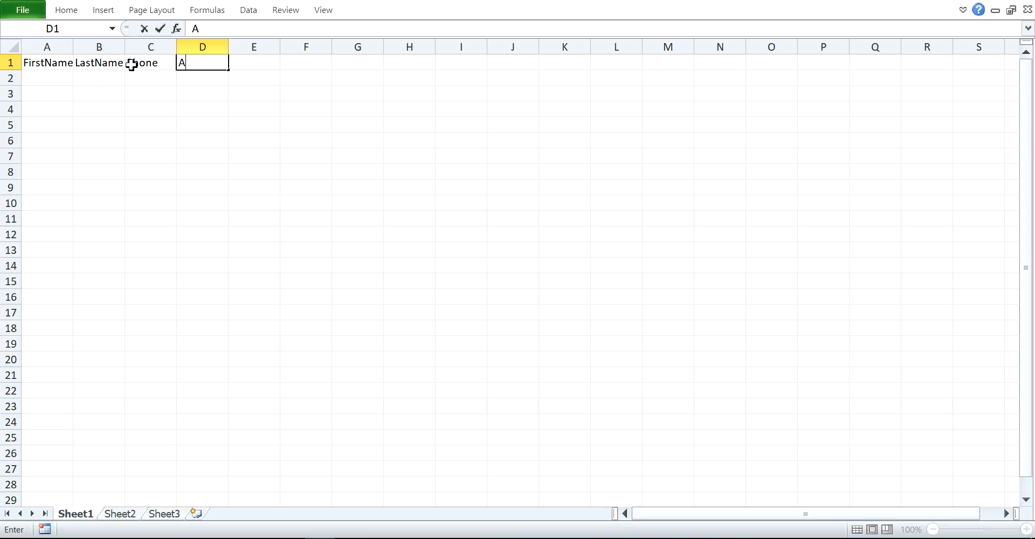
{"action": "type", "text": "ddress"}
{"action": "key", "text": "Tab"}
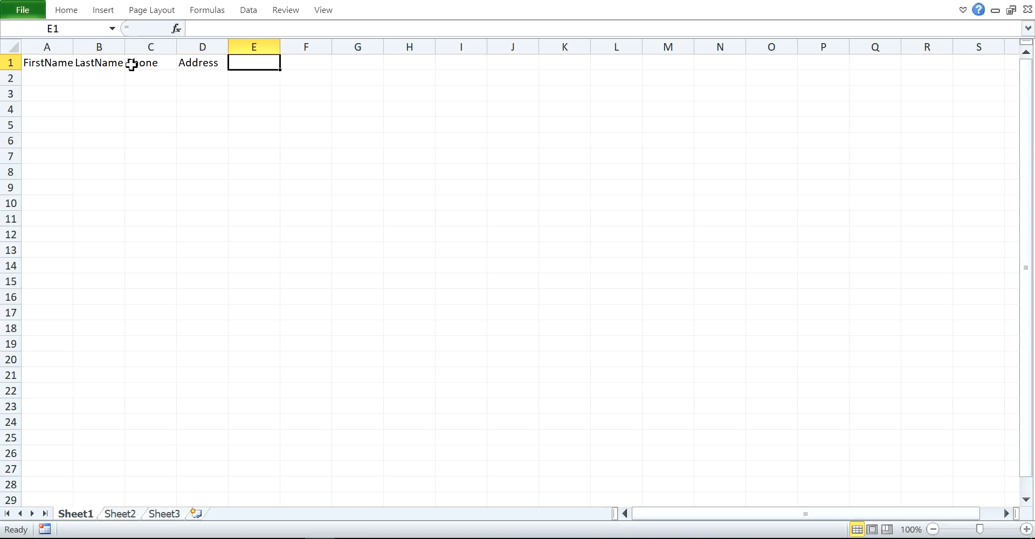
{"action": "type", "text": "Email"}
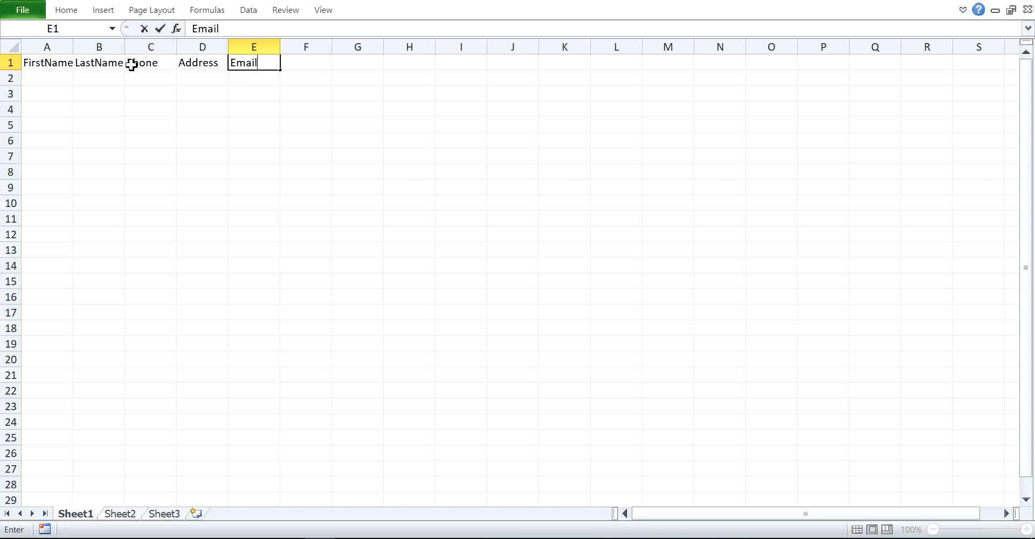
{"action": "key", "text": "Tab"}
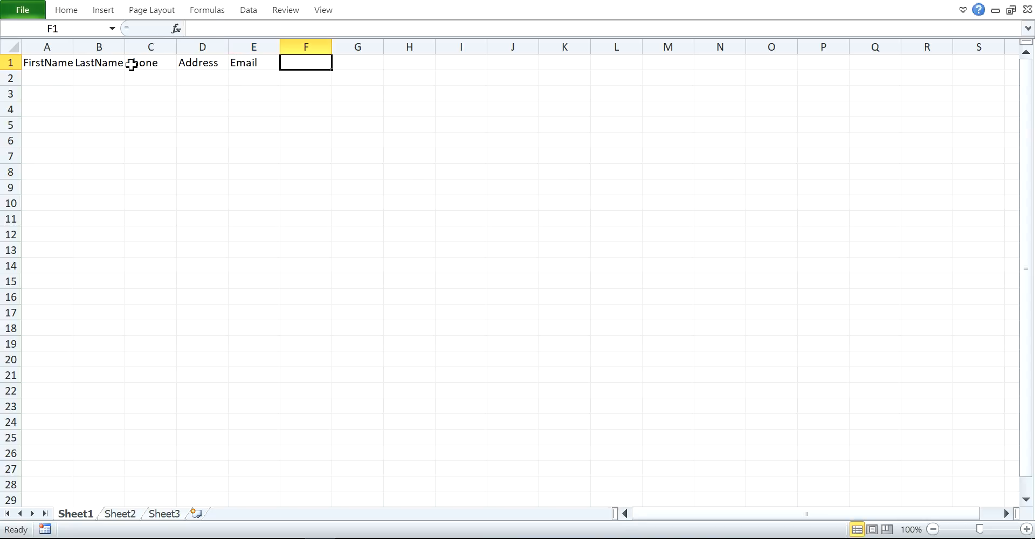
{"action": "left_click", "coordinate": [42, 63]}
{"action": "left_click", "coordinate": [254, 64], "text": "shift"}
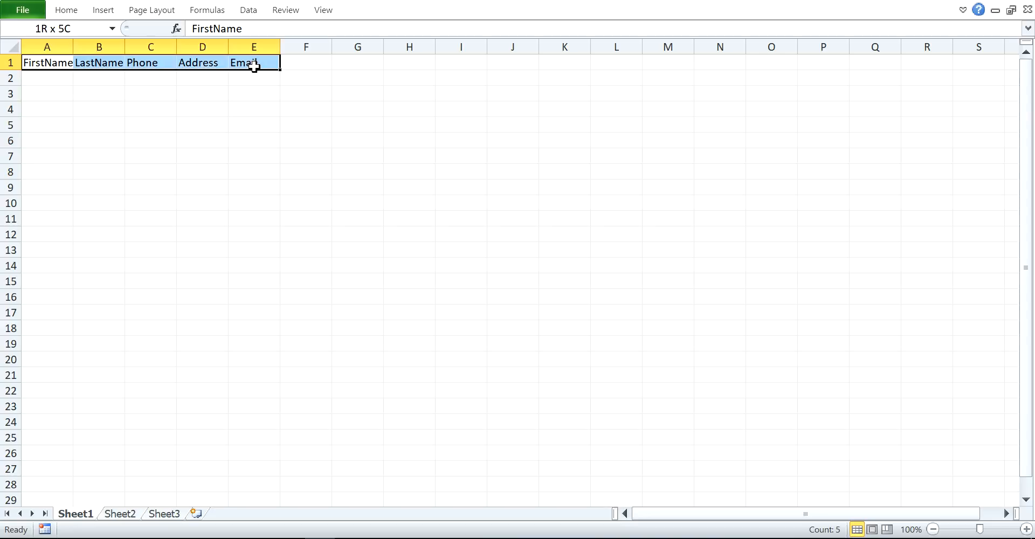
Convert A1:E1 into a table with headers, then go to the File tab's Info page.
{"action": "left_click", "coordinate": [102, 10]}
{"action": "left_click", "coordinate": [54, 43]}
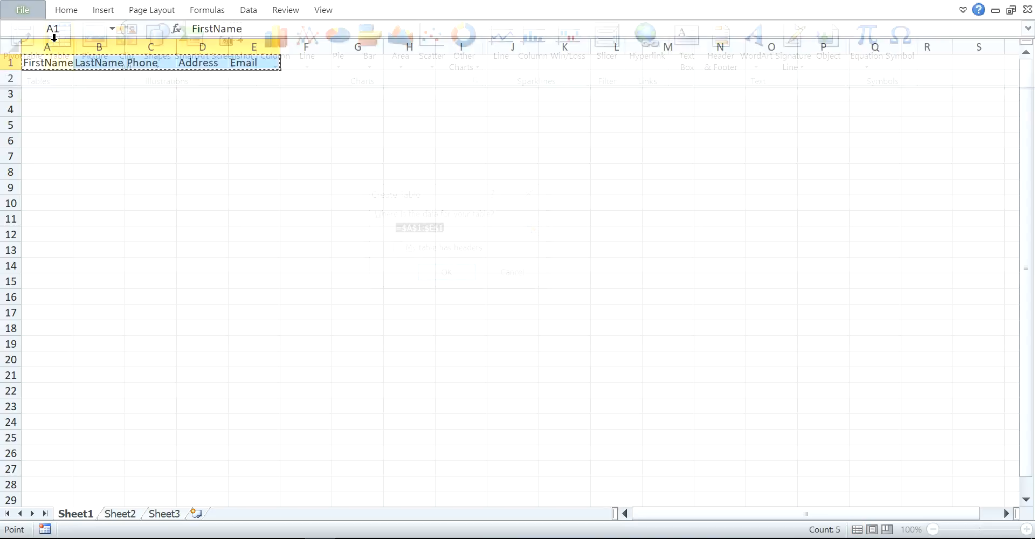
{"action": "left_click", "coordinate": [397, 250]}
{"action": "left_click", "coordinate": [447, 275]}
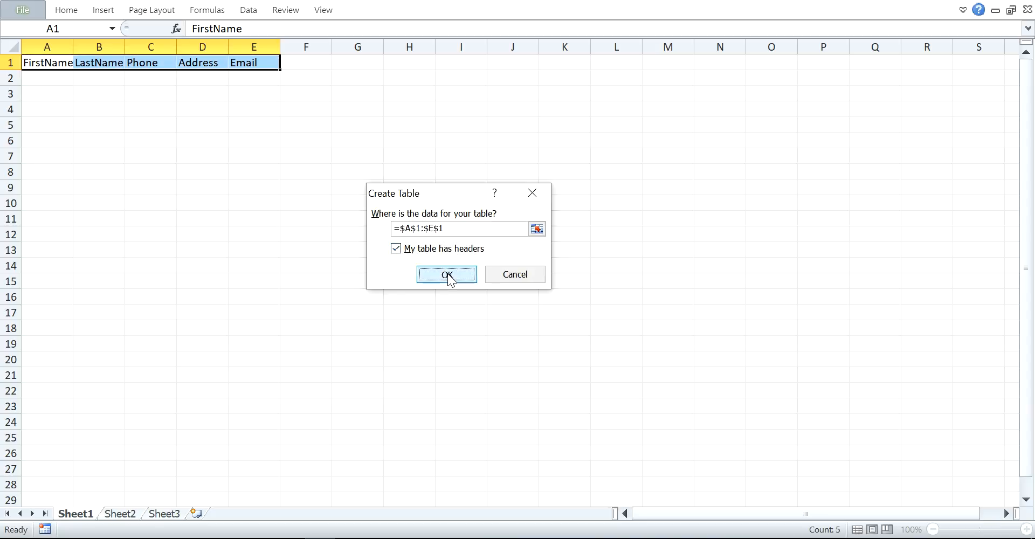
{"action": "left_click", "coordinate": [44, 75]}
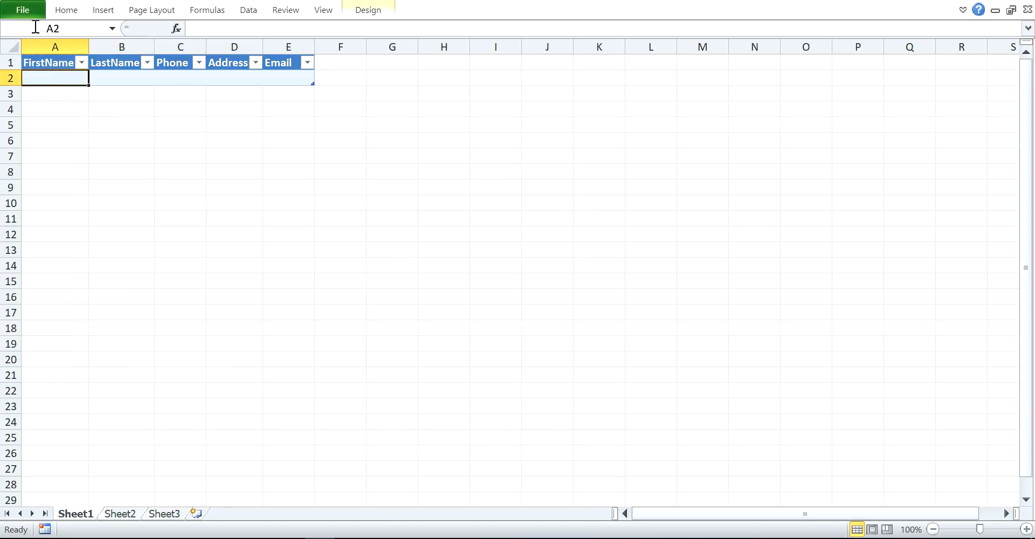
{"action": "left_click", "coordinate": [23, 10]}
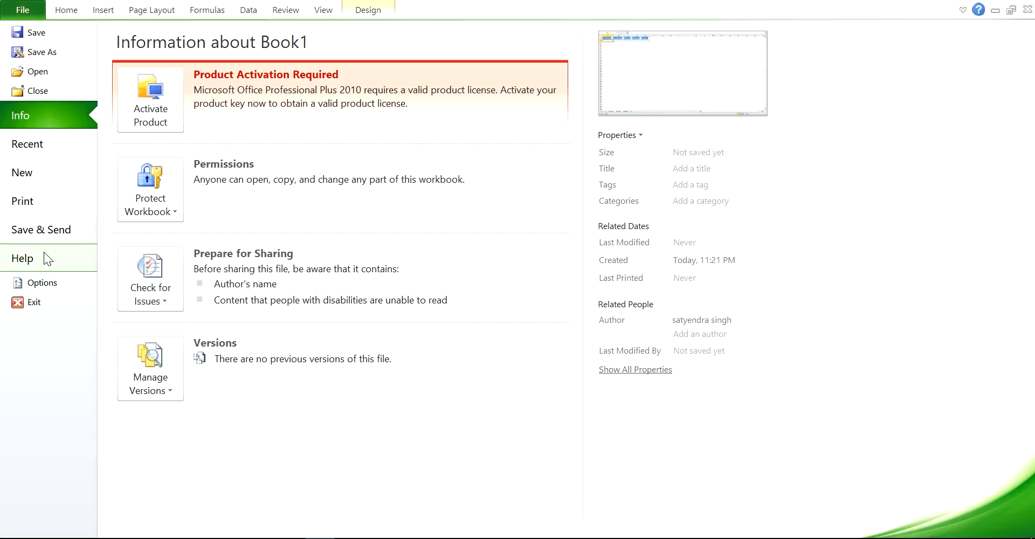
In Excel Options' Customize Ribbon, list Commands Not in the Ribbon and select Form.
{"action": "left_click", "coordinate": [43, 283]}
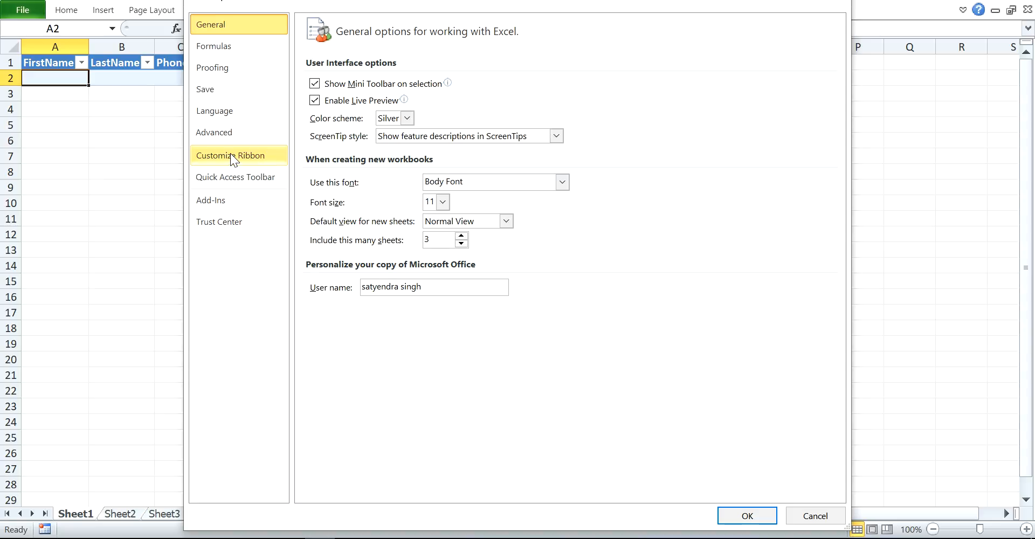
{"action": "left_click", "coordinate": [231, 154]}
{"action": "left_click", "coordinate": [384, 75]}
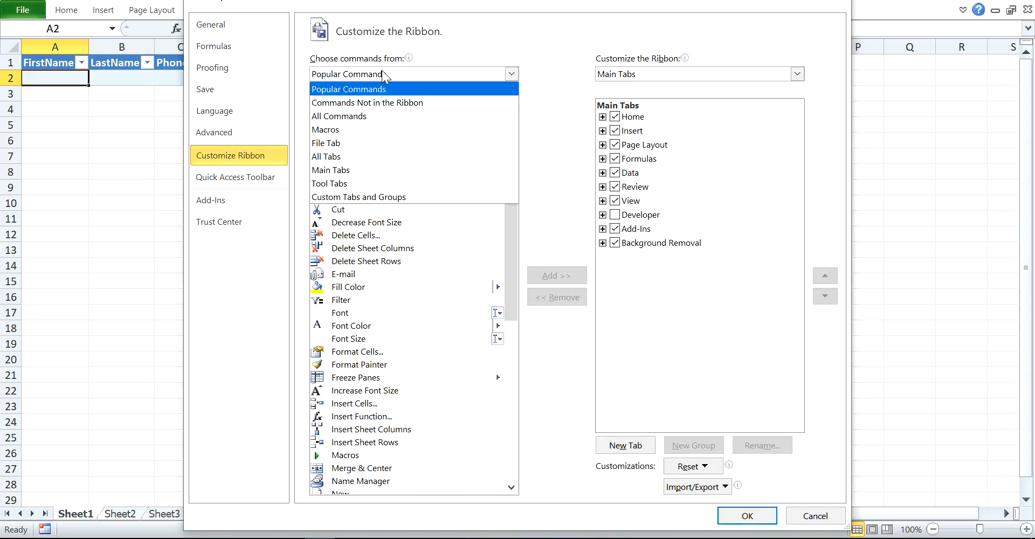
{"action": "left_click", "coordinate": [383, 105]}
{"action": "scroll", "coordinate": [353, 358], "scroll_direction": "down", "scroll_amount": 3}
{"action": "scroll", "coordinate": [353, 358], "scroll_direction": "down", "scroll_amount": 3}
{"action": "left_click", "coordinate": [364, 326]}
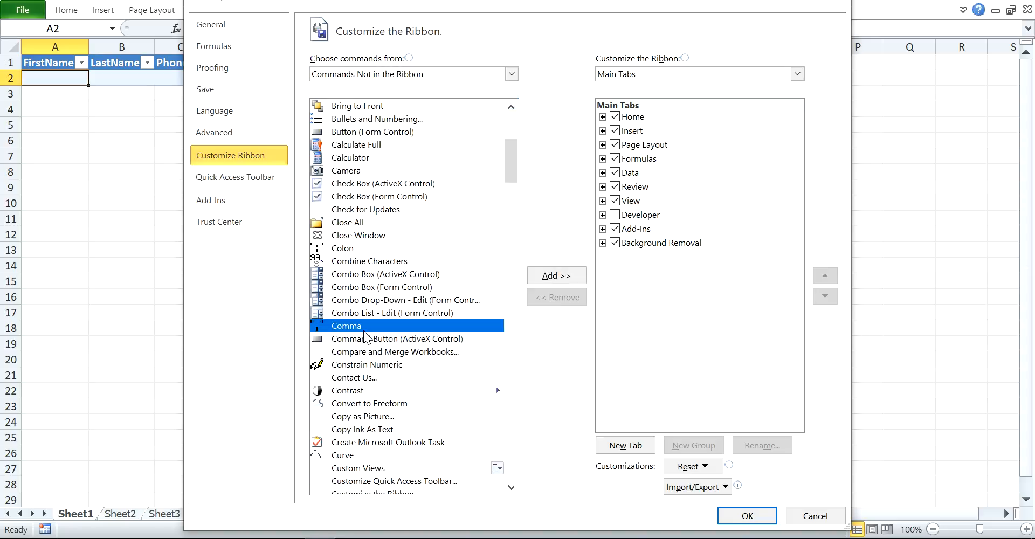
{"action": "key", "text": "Page_Down"}
{"action": "key", "text": "Page_Down"}
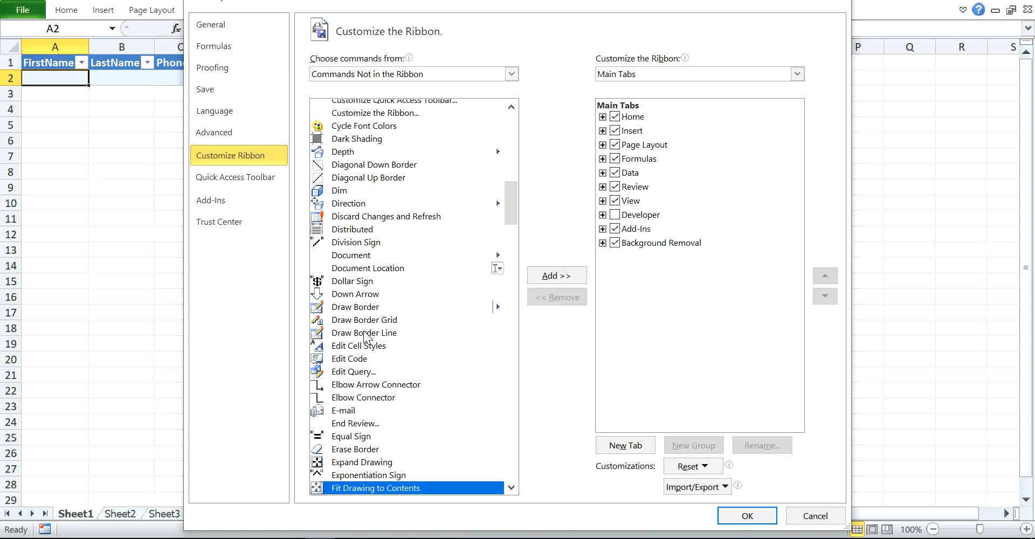
{"action": "scroll", "coordinate": [364, 333], "scroll_direction": "down", "scroll_amount": 4}
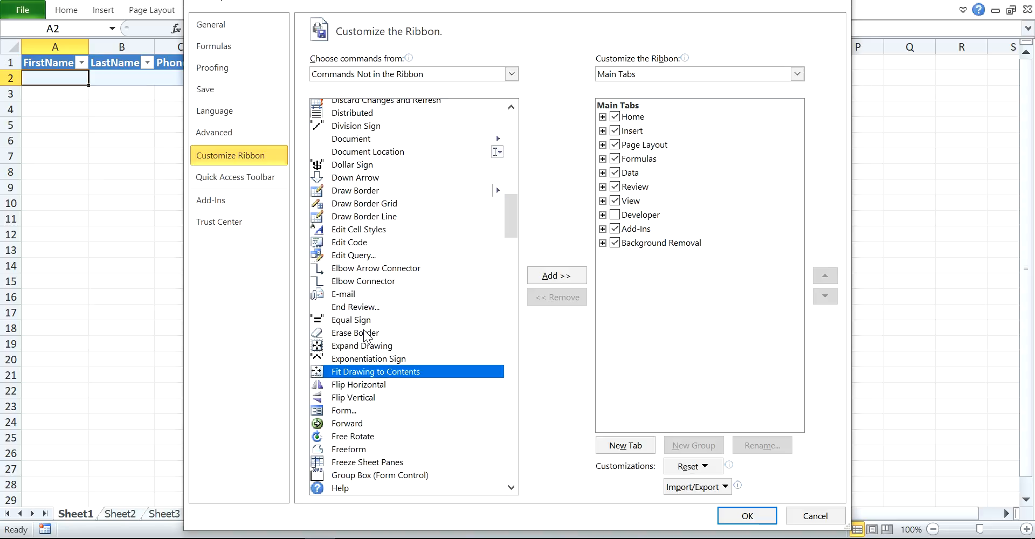
{"action": "left_click", "coordinate": [348, 373]}
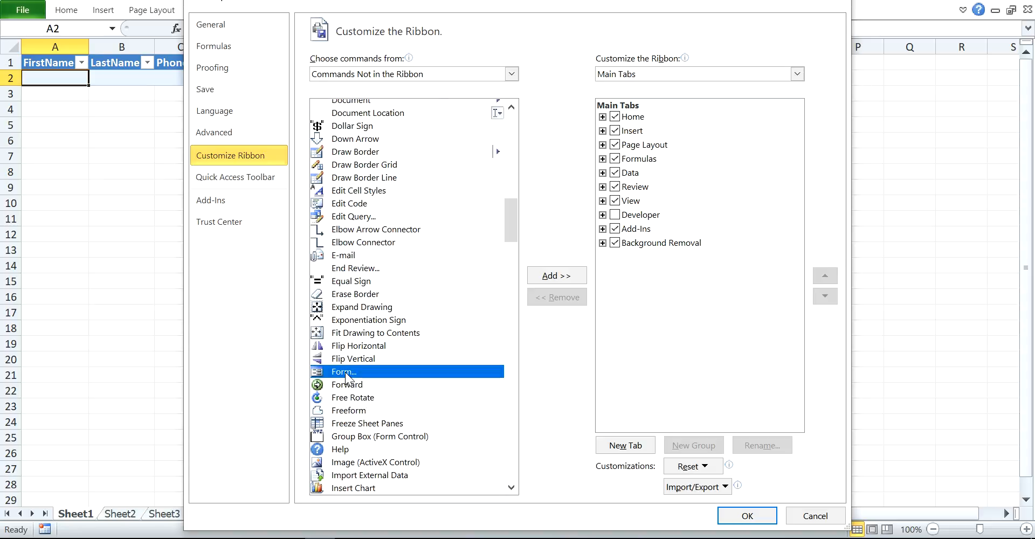
Add a new custom ribbon tab and rename it FormDataEntry.
{"action": "left_click", "coordinate": [627, 449]}
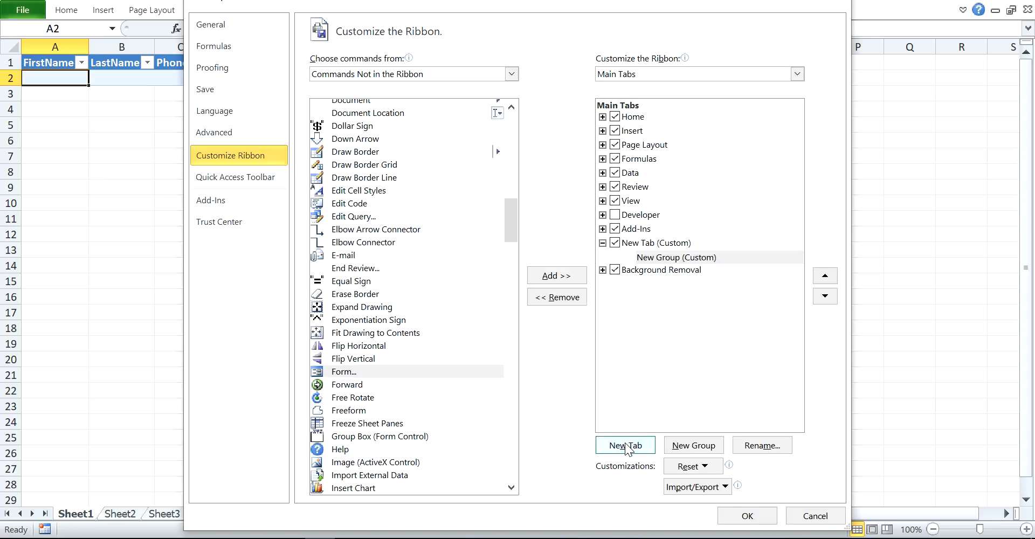
{"action": "left_click", "coordinate": [661, 244]}
{"action": "right_click", "coordinate": [662, 246]}
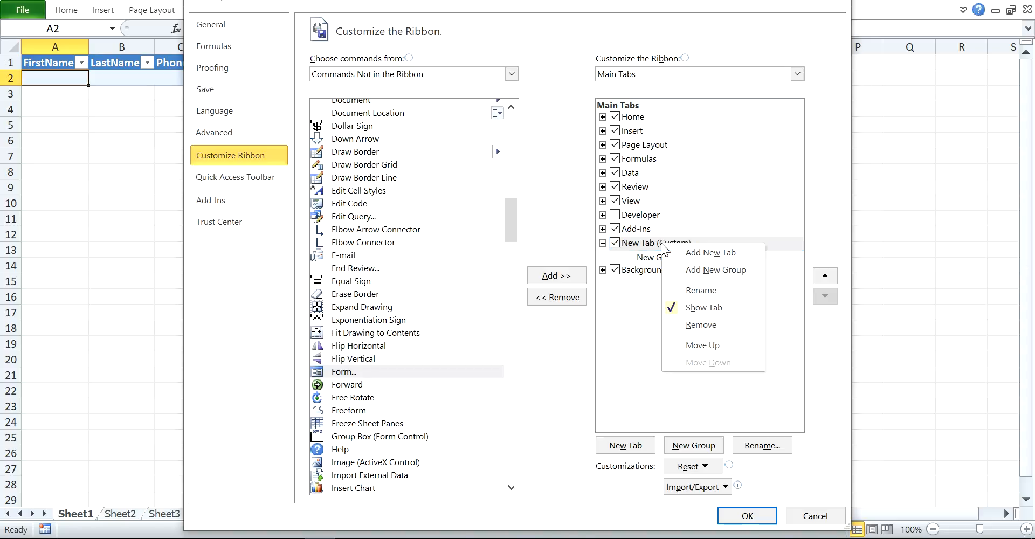
{"action": "left_click", "coordinate": [686, 291]}
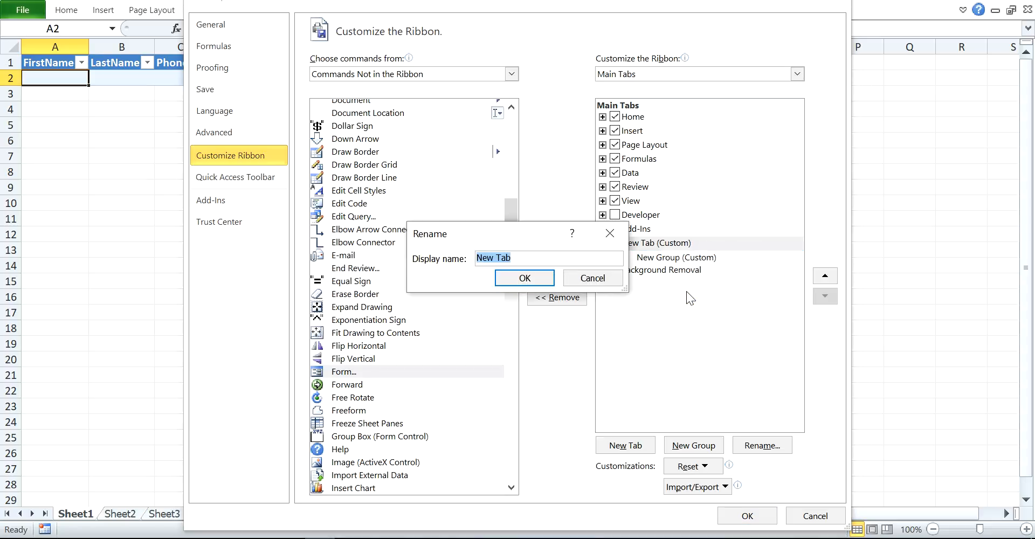
{"action": "type", "text": "Data"}
{"action": "key", "text": "BackSpace"}
{"action": "key", "text": "BackSpace"}
{"action": "key", "text": "BackSpace"}
{"action": "key", "text": "BackSpace"}
{"action": "type", "text": "Form"}
{"action": "key", "text": "BackSpace"}
{"action": "key", "text": "BackSpace"}
{"action": "type", "text": "rmDataEntry"}
{"action": "left_click", "coordinate": [531, 278]}
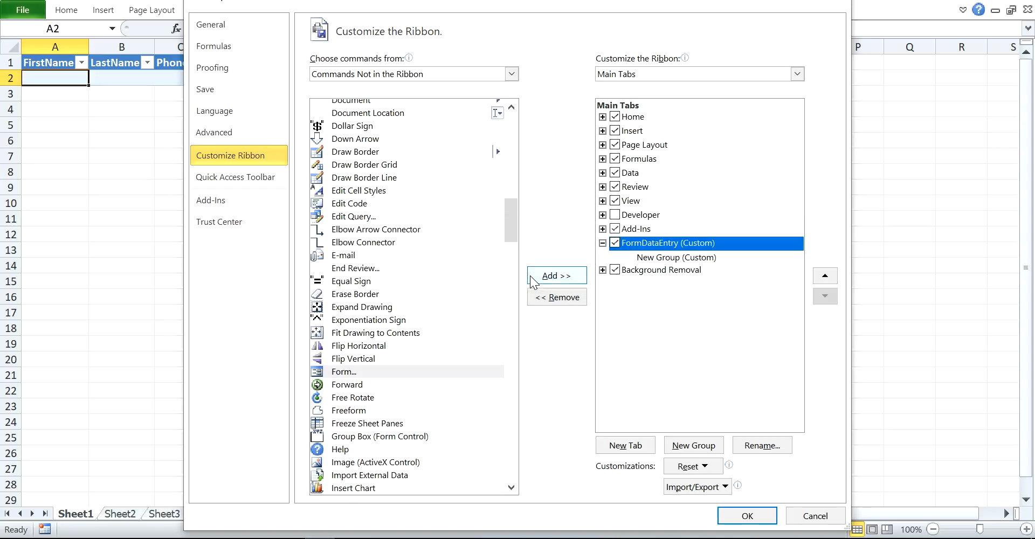
Add the Form command to the tab's New Group and apply the customisation.
{"action": "left_click", "coordinate": [654, 259]}
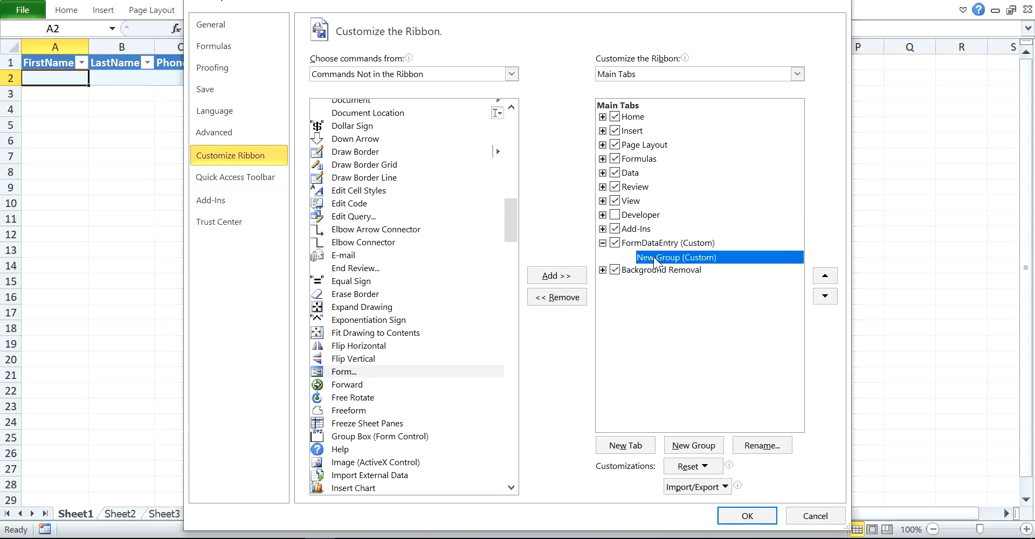
{"action": "left_click", "coordinate": [377, 370]}
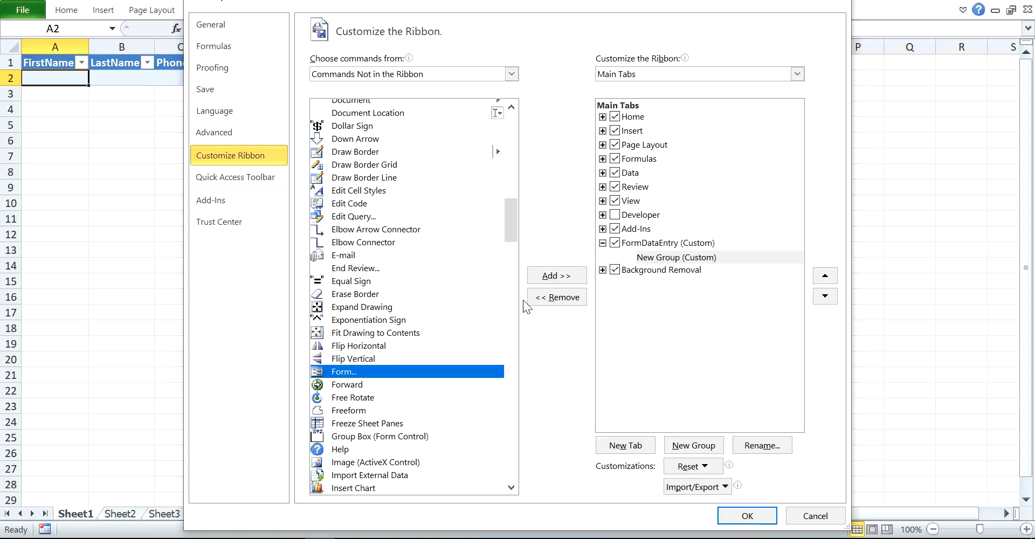
{"action": "left_click", "coordinate": [546, 277]}
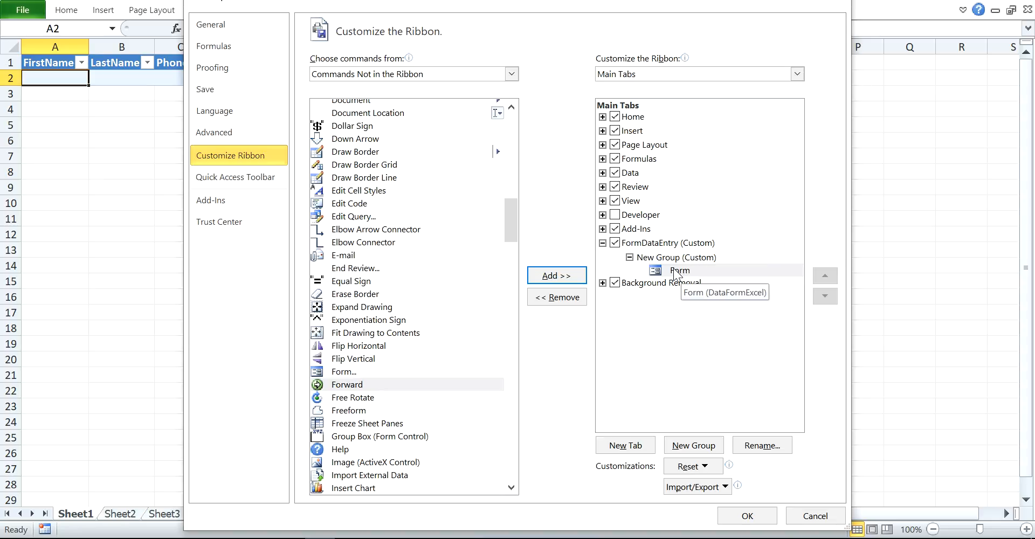
{"action": "left_click", "coordinate": [746, 515]}
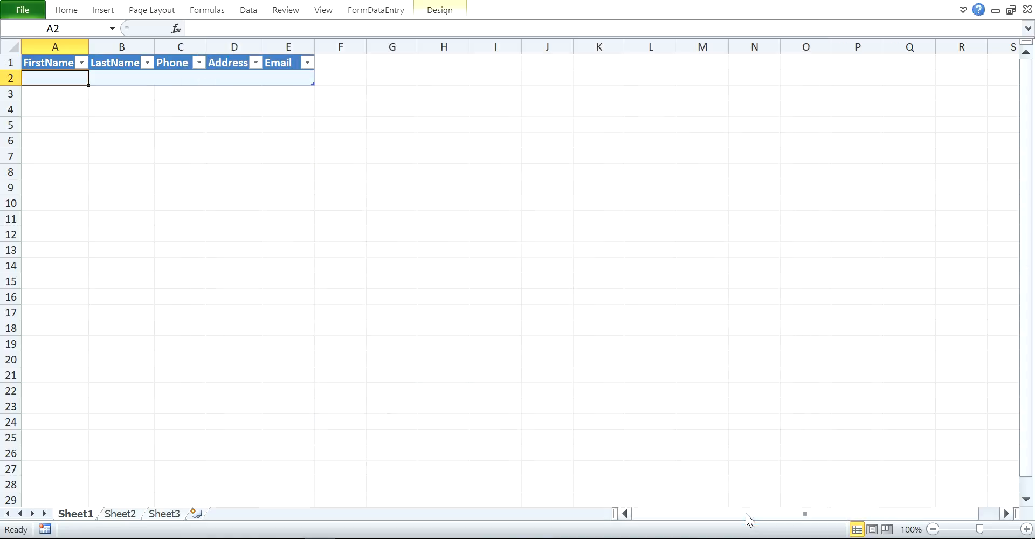
Check the FormDataEntry tab and select the header cells FirstName through Email.
{"action": "left_click", "coordinate": [372, 10]}
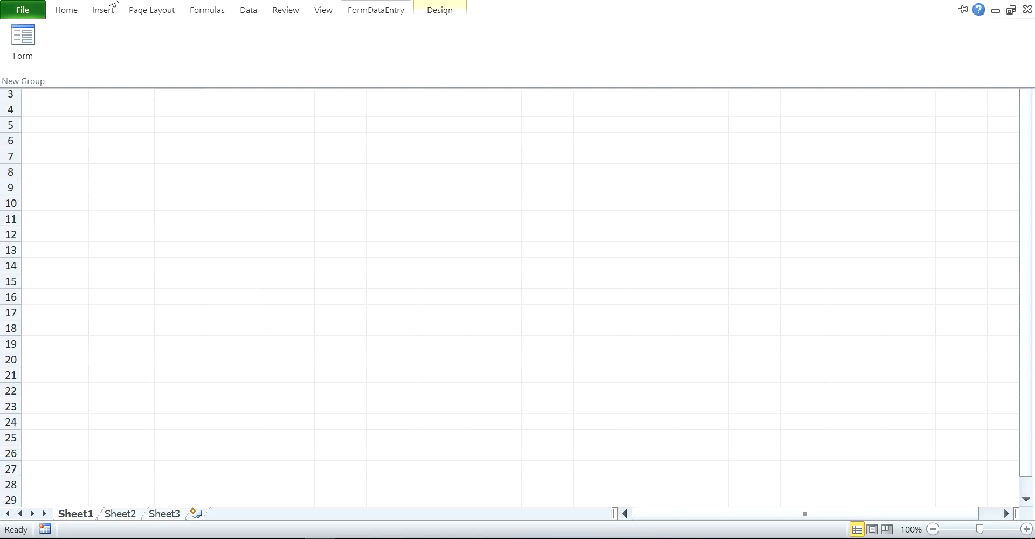
{"action": "left_click", "coordinate": [376, 16]}
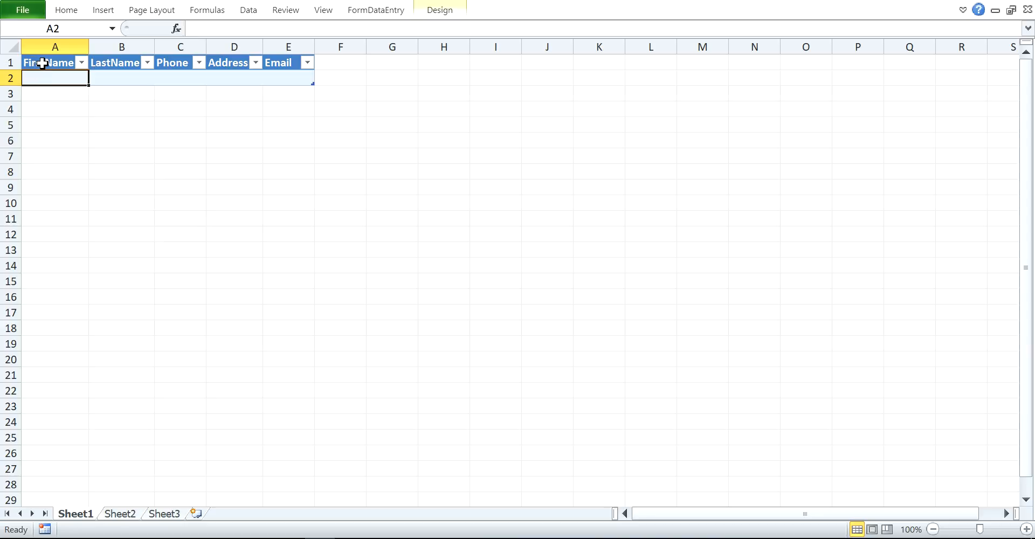
{"action": "left_click", "coordinate": [43, 64]}
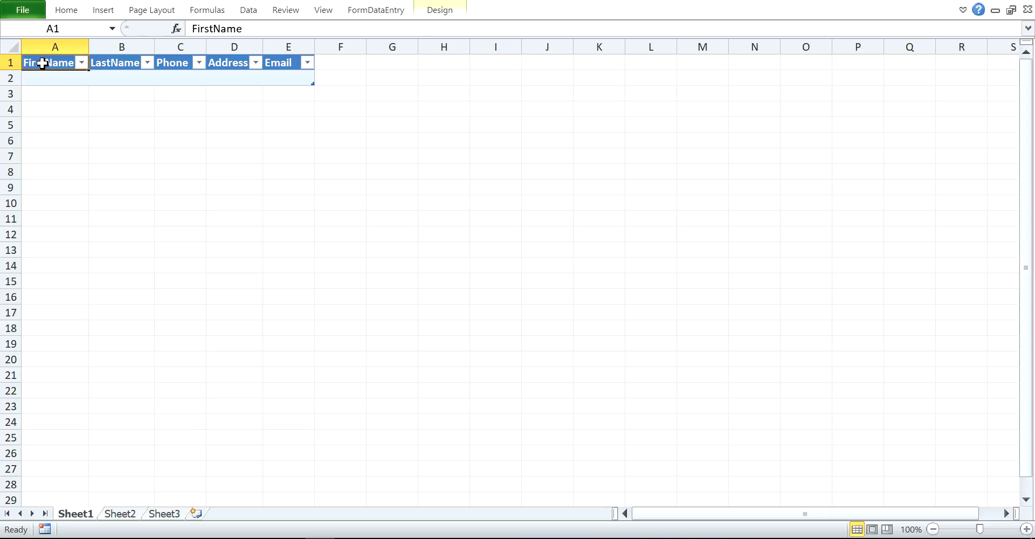
{"action": "left_click", "coordinate": [287, 64], "text": "shift"}
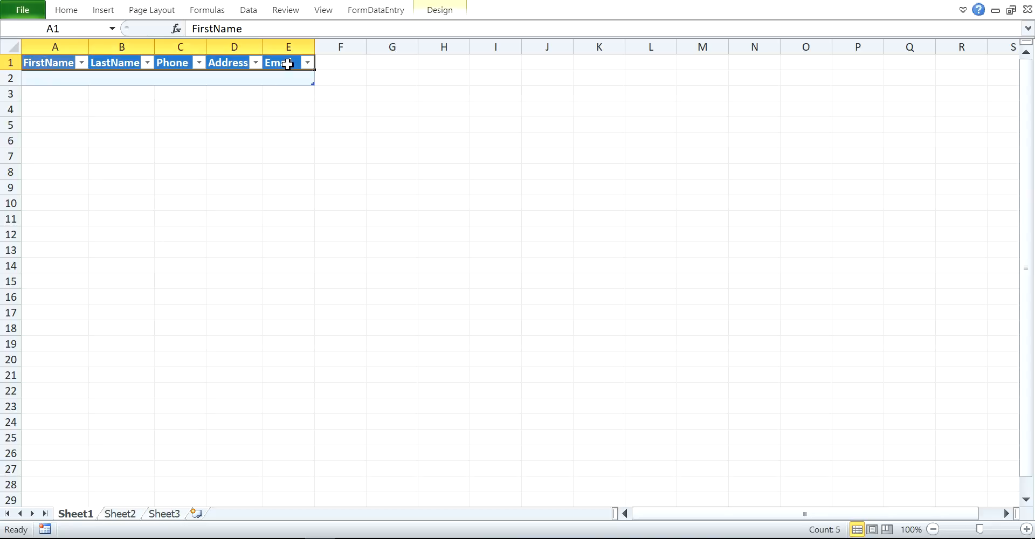
{"action": "left_click", "coordinate": [376, 10]}
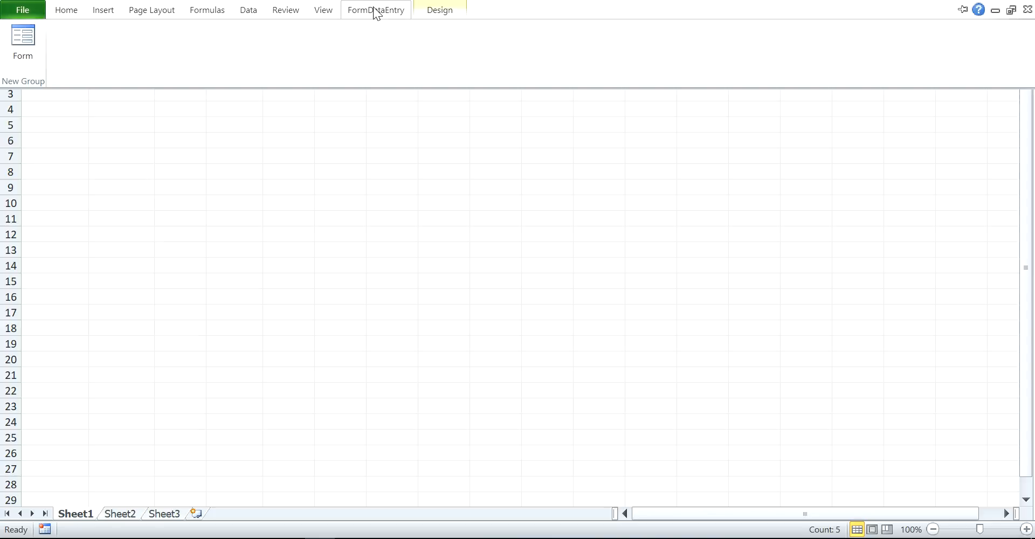
Open the data form and add the first contact's name, phone, address and e-mail as a new record.
{"action": "left_click", "coordinate": [26, 40]}
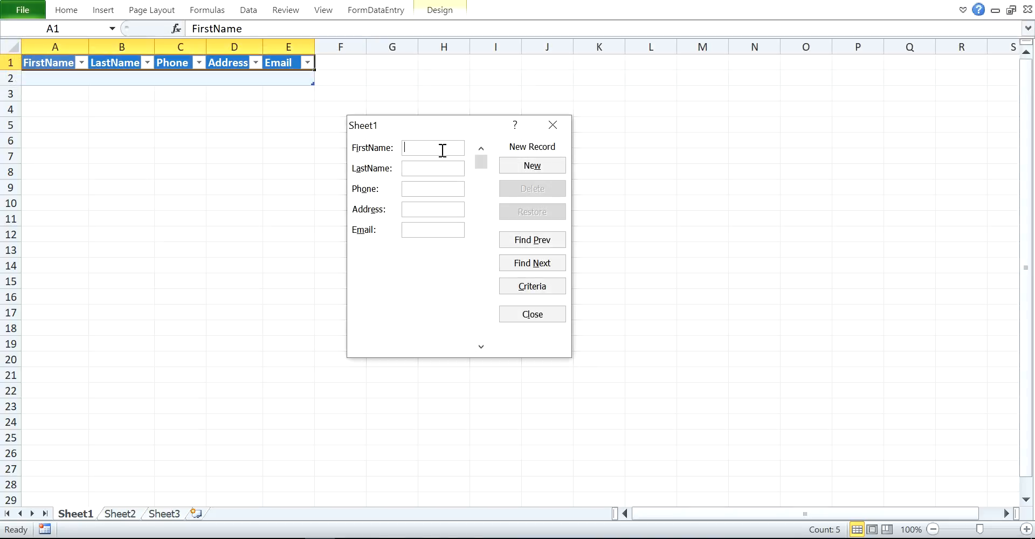
{"action": "left_click_drag", "start_coordinate": [431, 124], "coordinate": [506, 89]}
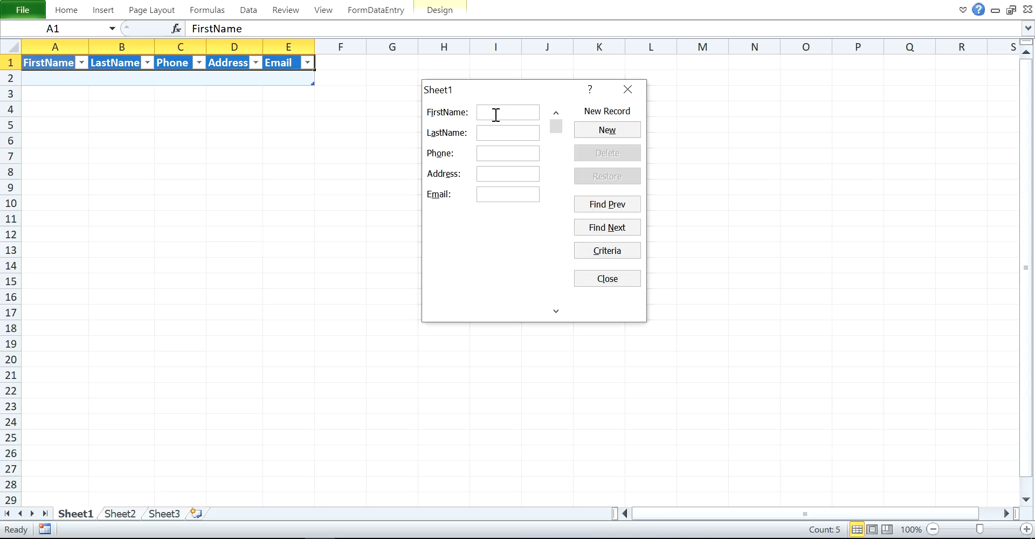
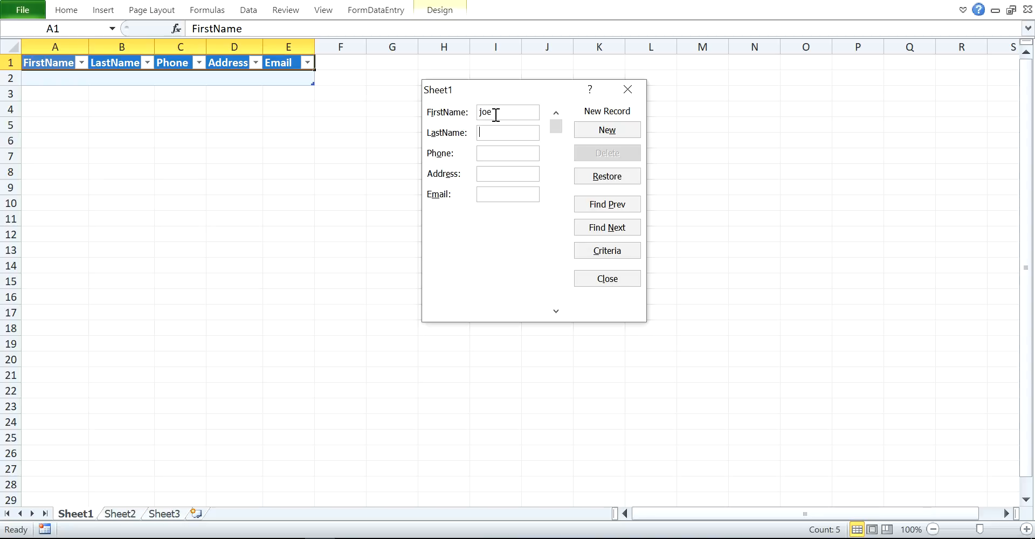
{"action": "type", "text": "De"}
{"action": "type", "text": "lhi"}
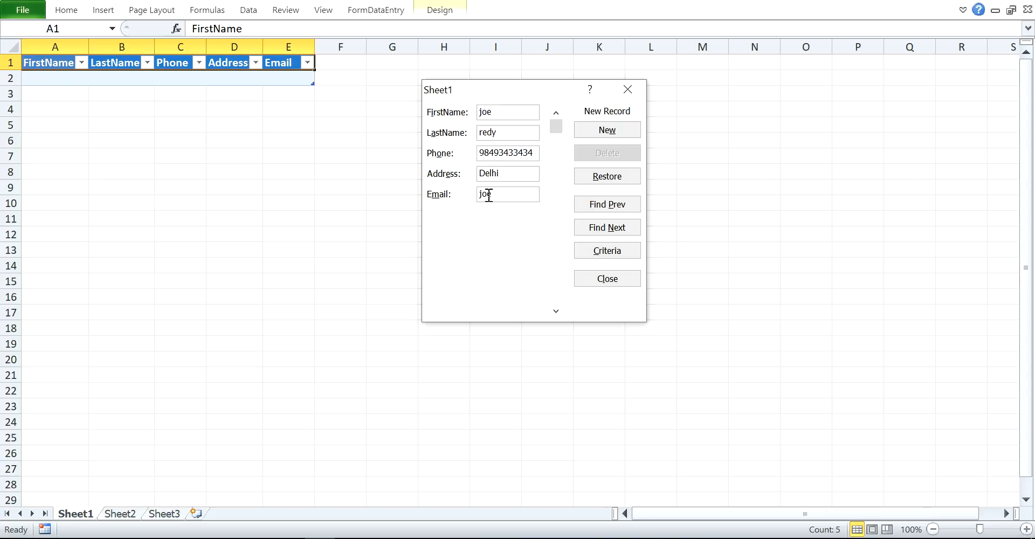
{"action": "left_click", "coordinate": [607, 130]}
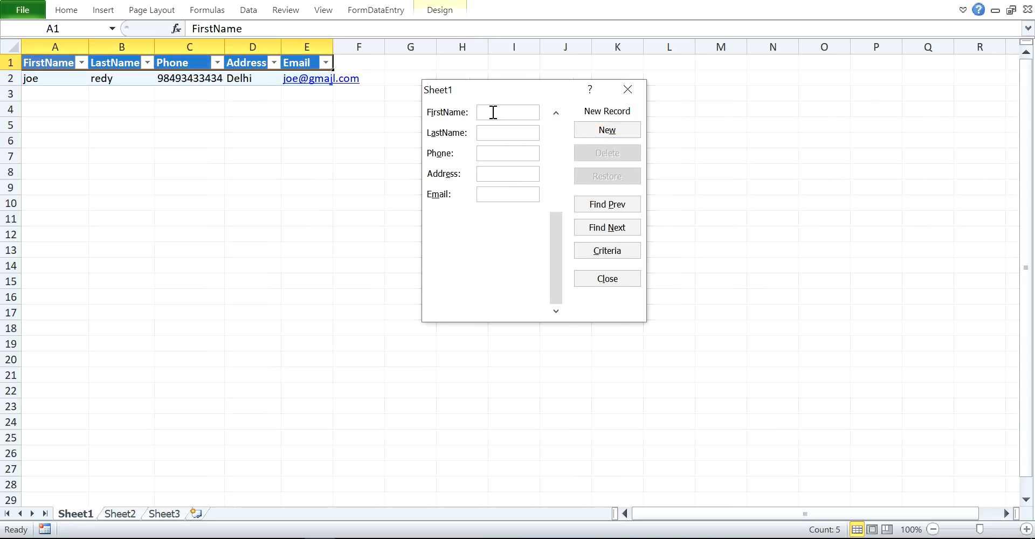
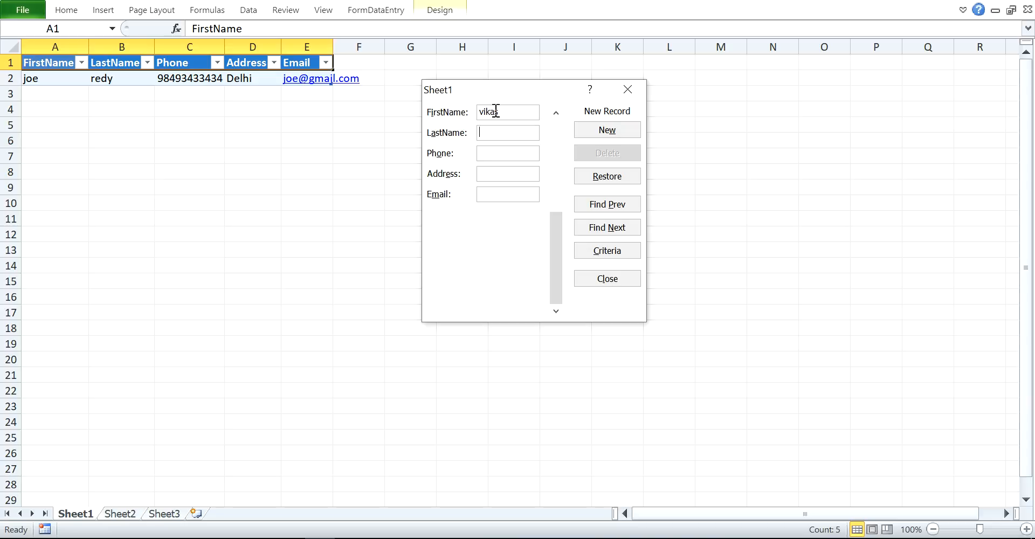
Enter the second contact's name, phone, address and e-mail in the form and add it.
{"action": "key", "text": "Tab"}
{"action": "type", "text": "N"}
{"action": "type", "text": "oida"}
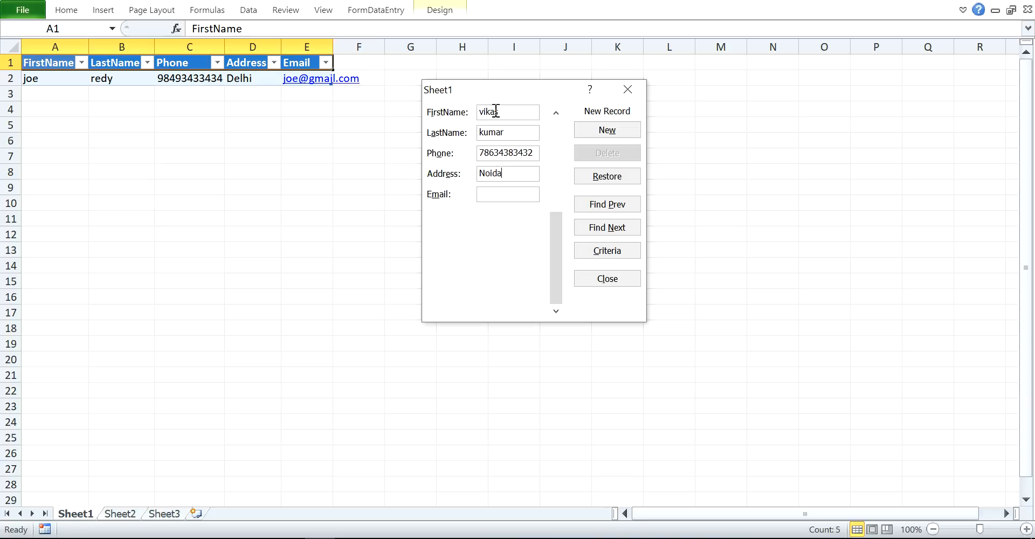
{"action": "left_click", "coordinate": [606, 133]}
Enter the next contact's name, corrected phone, address and e-mail, add it, and close the form.
{"action": "left_click", "coordinate": [488, 113]}
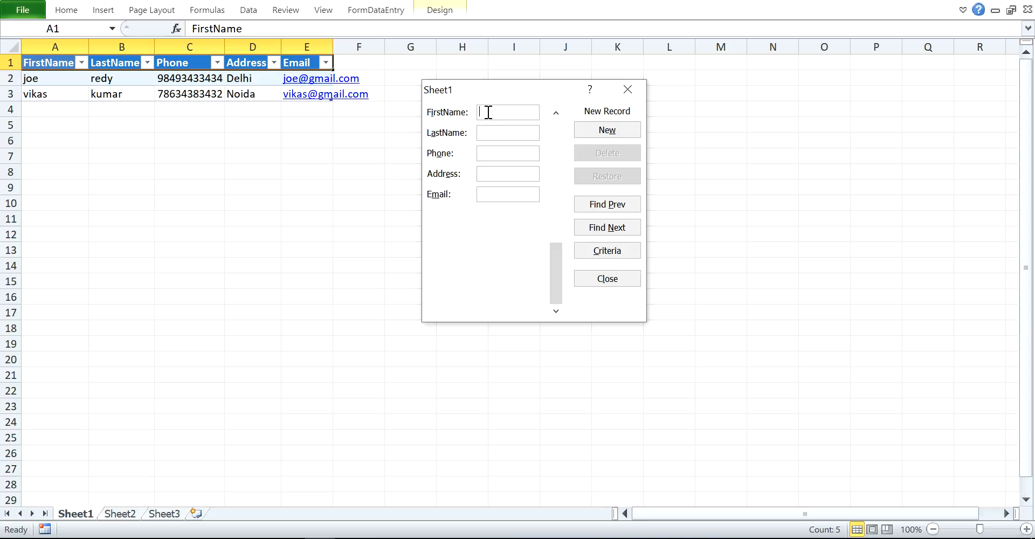
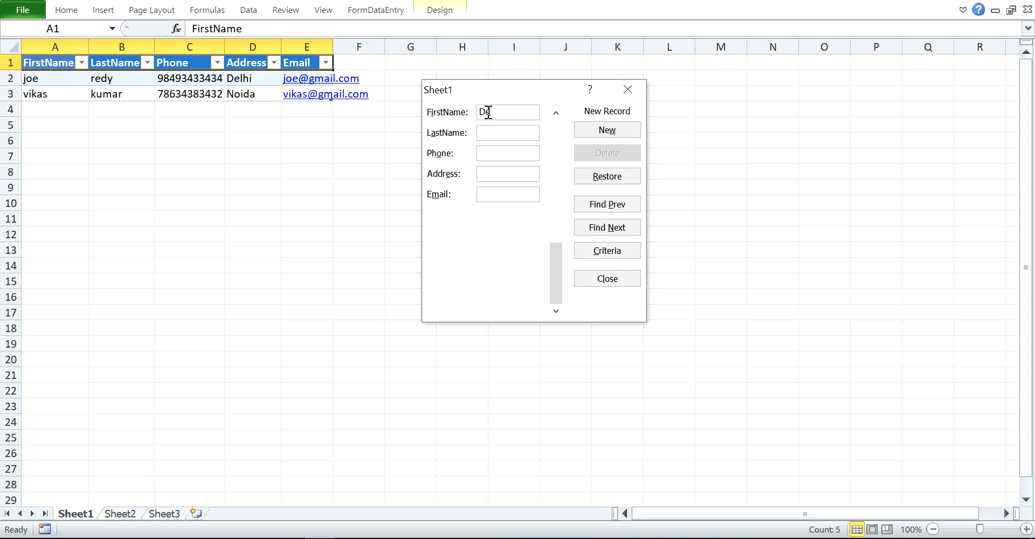
{"action": "type", "text": "Ravi"}
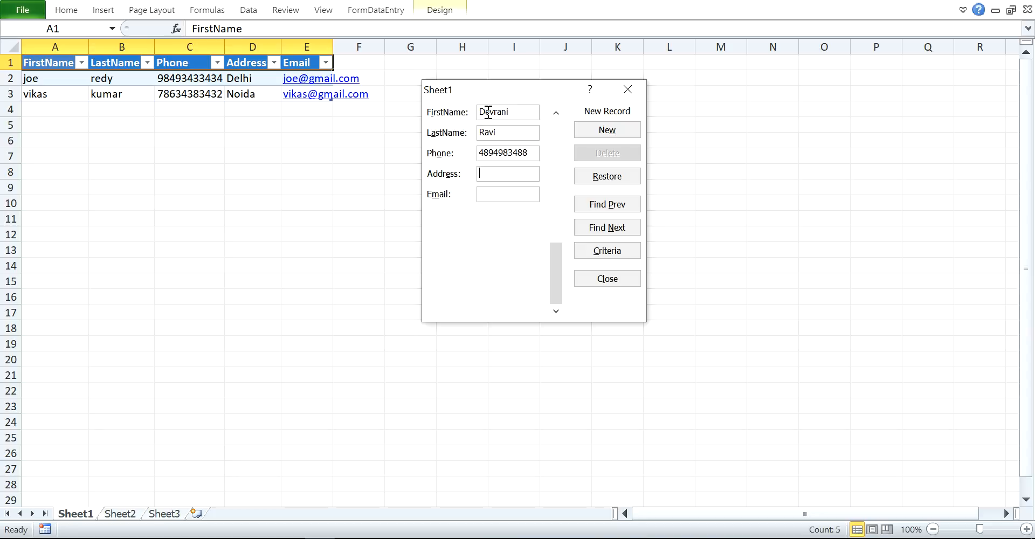
{"action": "key", "text": "Tab"}
{"action": "type", "text": "Uta"}
{"action": "key", "text": "BackSpace"}
{"action": "type", "text": "tara"}
{"action": "type", "text": "khand"}
{"action": "left_click", "coordinate": [607, 131]}
{"action": "left_click", "coordinate": [606, 281]}
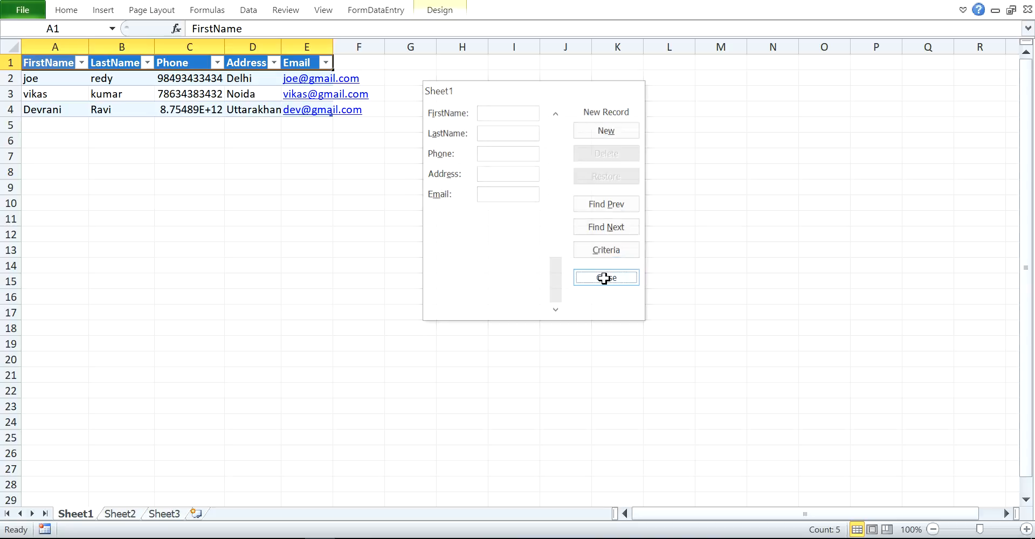
AutoFit the Email, Address and LastName columns, then reselect the header row A1:E1.
{"action": "double_click", "coordinate": [333, 47]}
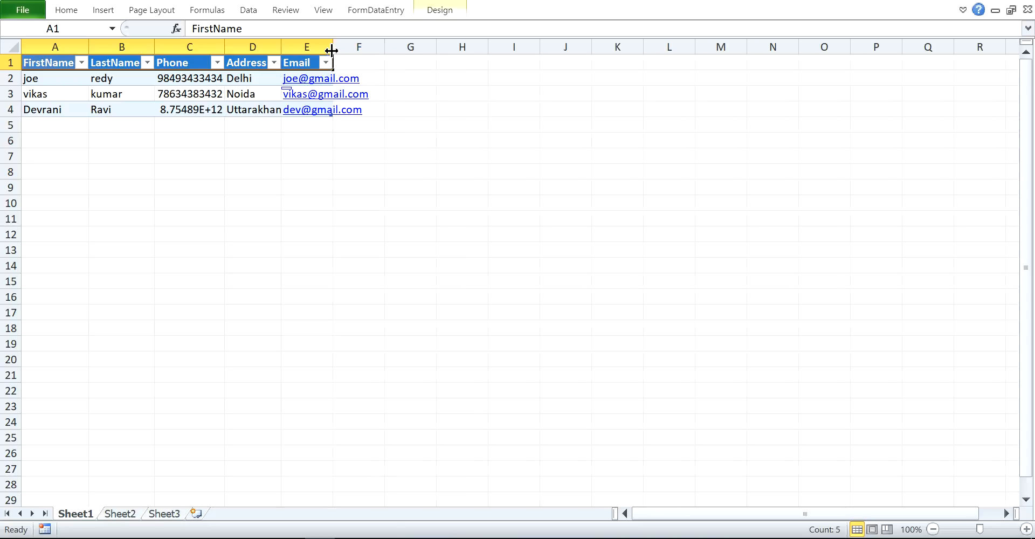
{"action": "double_click", "coordinate": [280, 47]}
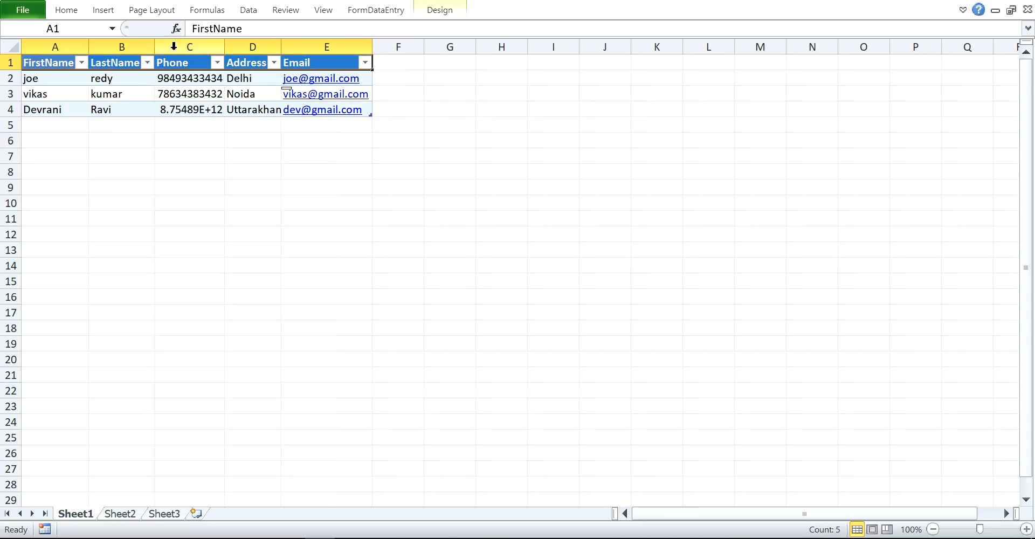
{"action": "double_click", "coordinate": [155, 47]}
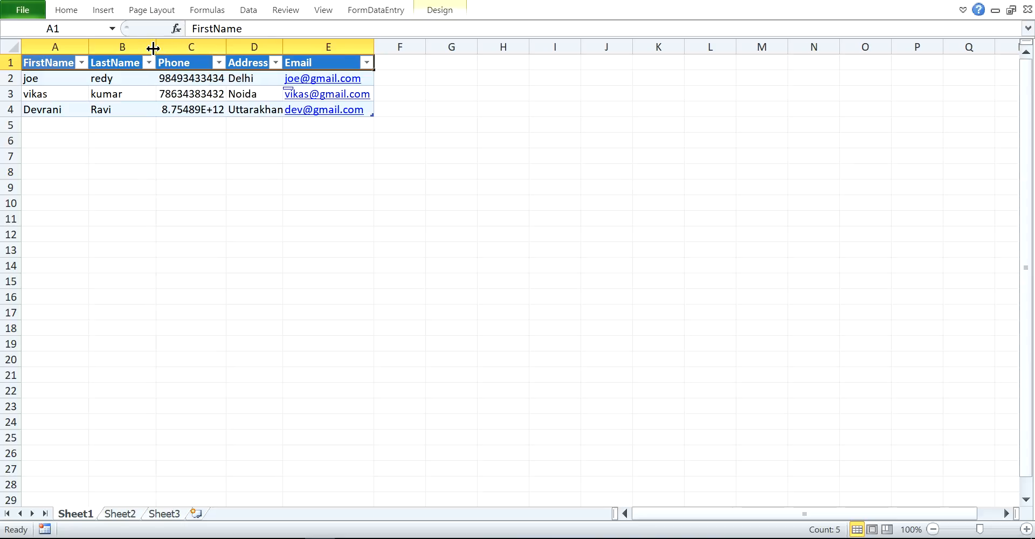
{"action": "left_click", "coordinate": [51, 74]}
{"action": "left_click", "coordinate": [58, 110]}
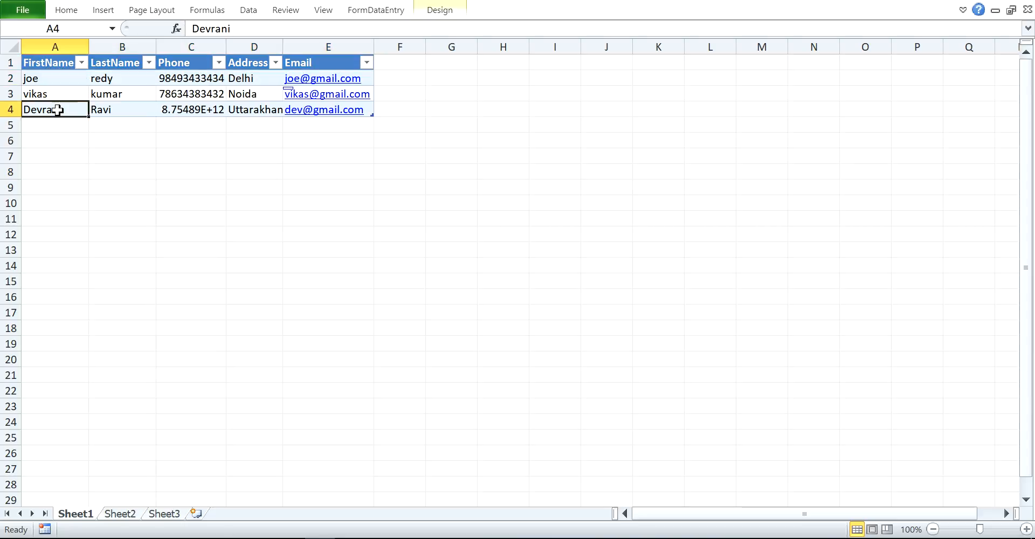
{"action": "left_click", "coordinate": [38, 65]}
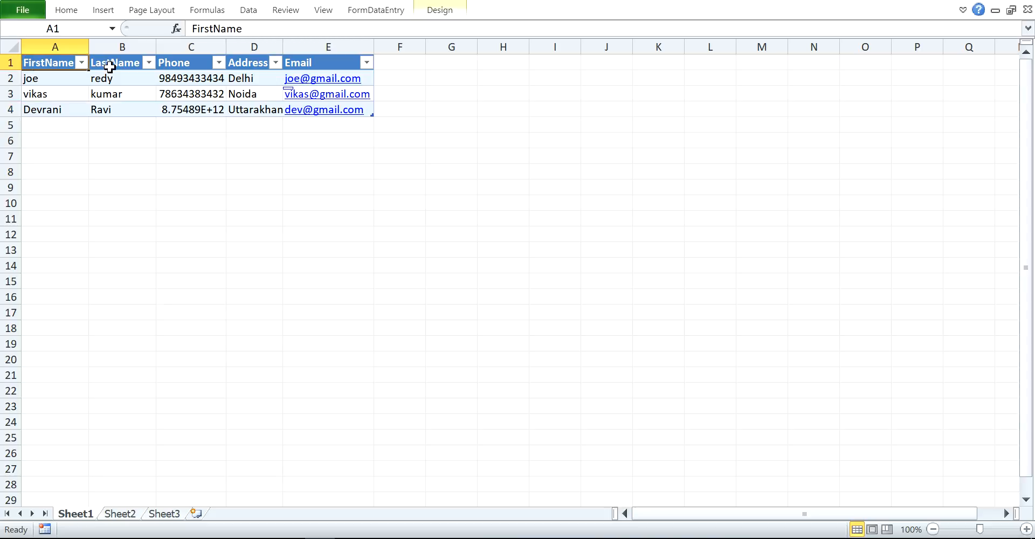
{"action": "left_click", "coordinate": [340, 66], "text": "shift"}
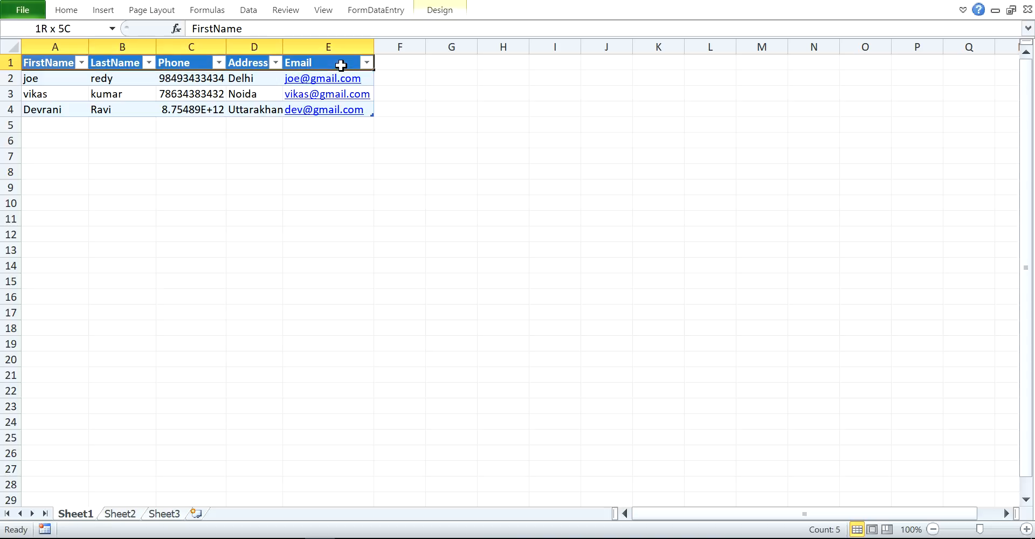
Reopen the data form from FormDataEntry and scroll past the three records to a blank New Record.
{"action": "left_click", "coordinate": [364, 12]}
{"action": "left_click", "coordinate": [28, 42]}
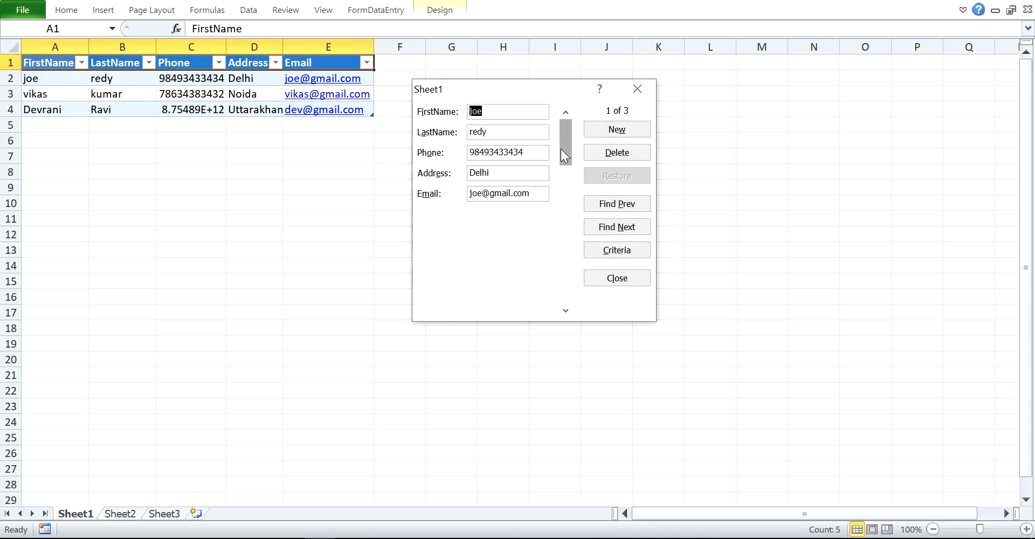
{"action": "left_click_drag", "start_coordinate": [564, 141], "coordinate": [560, 176]}
{"action": "left_click_drag", "start_coordinate": [574, 237], "coordinate": [568, 315]}
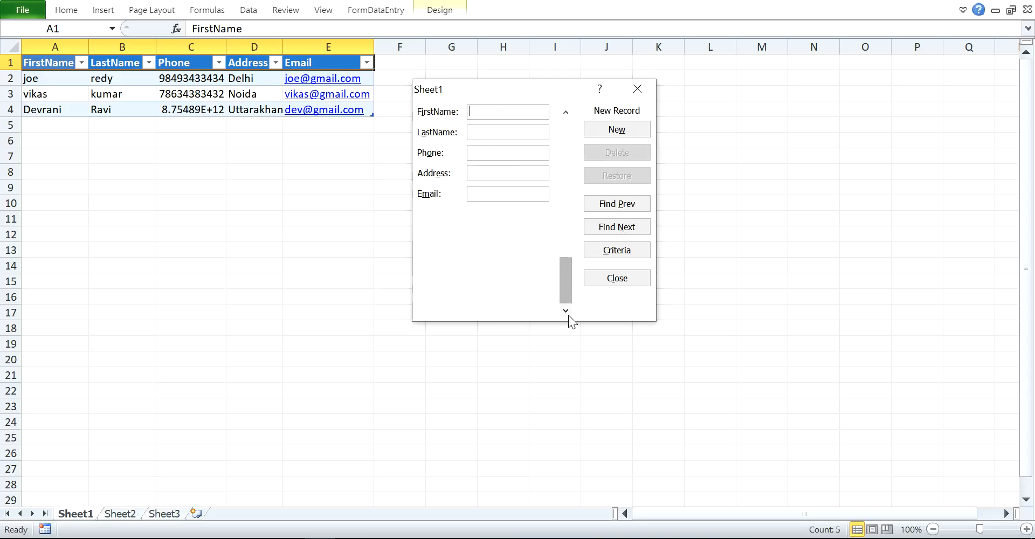
{"action": "left_click", "coordinate": [506, 112]}
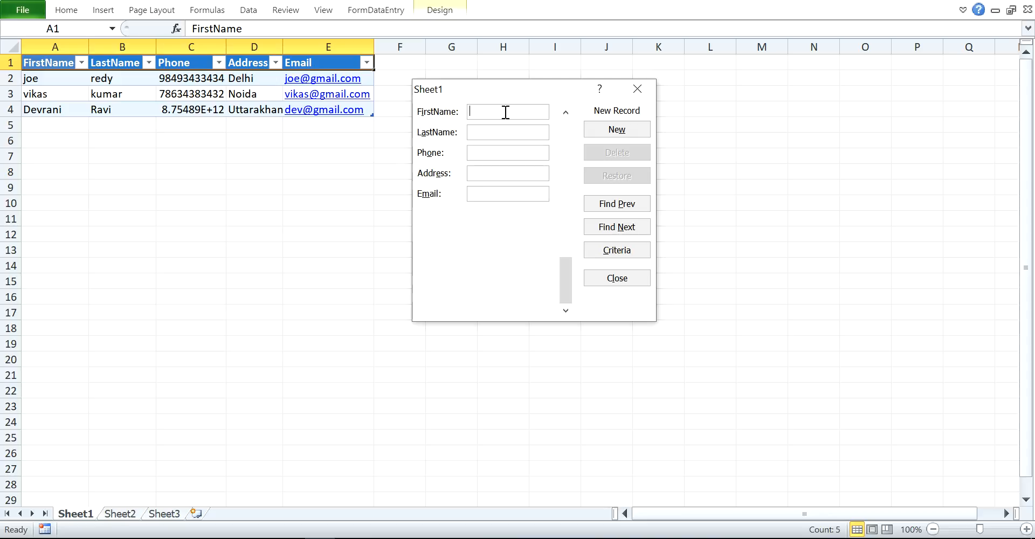
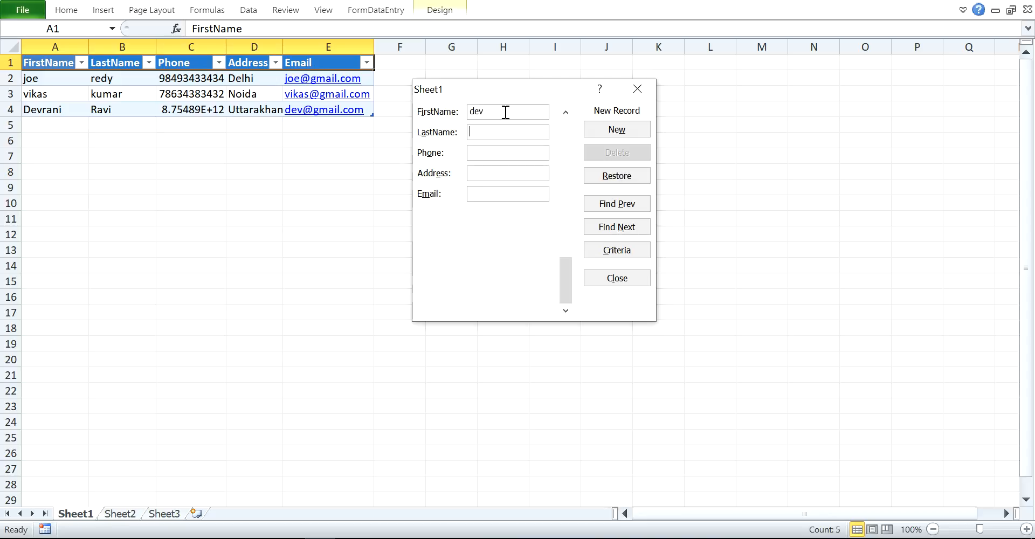
Fill in the contact's name, phone number and Mumbai email address, and save it as the row 5 record.
{"action": "key", "text": "Tab"}
{"action": "key", "text": "Tab"}
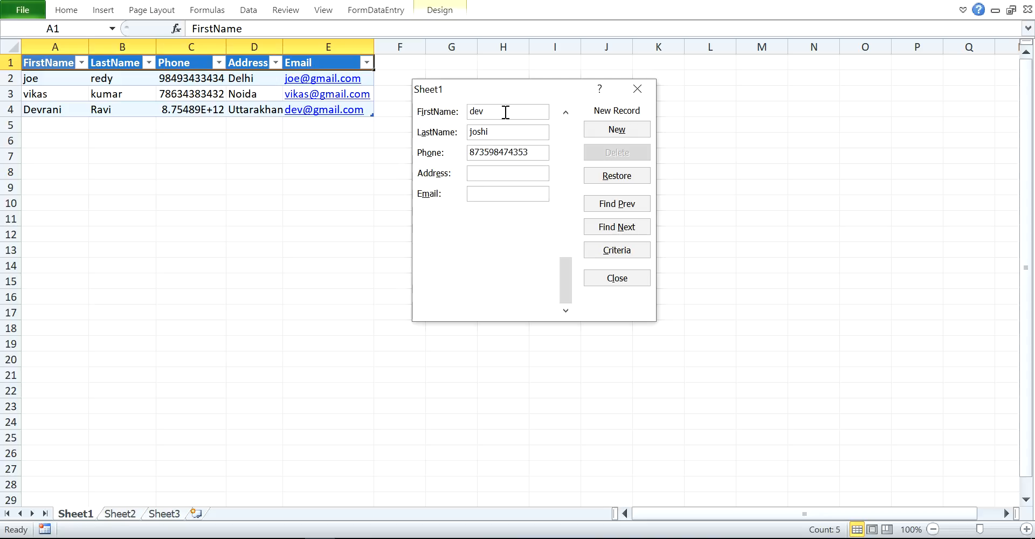
{"action": "type", "text": "Mu"}
{"action": "type", "text": "mbai"}
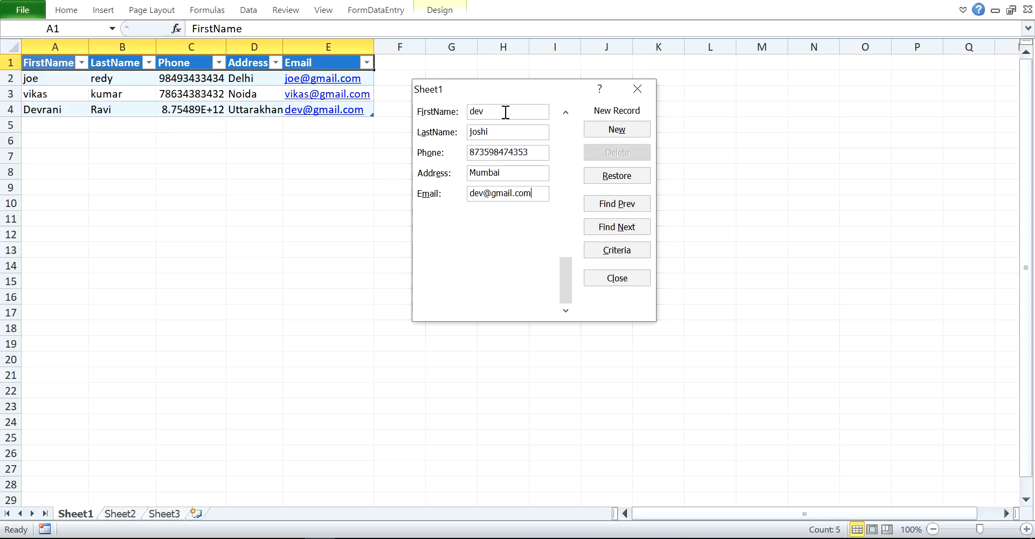
{"action": "left_click", "coordinate": [613, 131]}
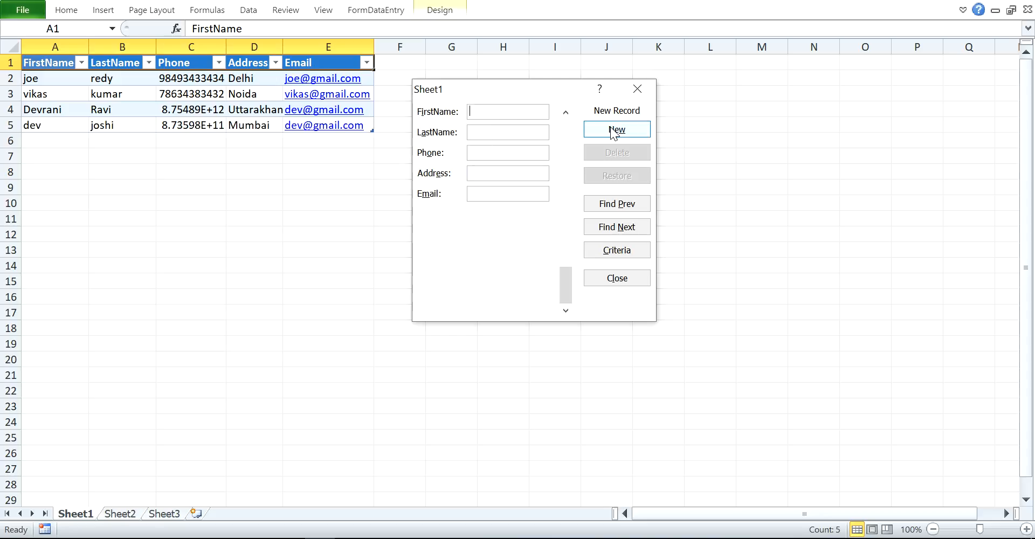
Close the data form, select row 5 of the contact table, then move to the empty Sheet2.
{"action": "left_click", "coordinate": [617, 277]}
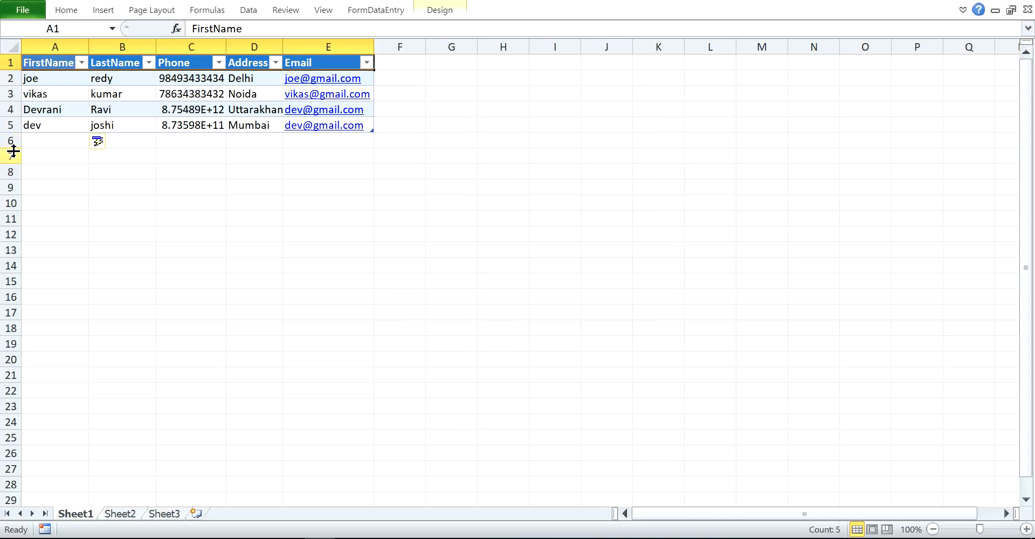
{"action": "left_click", "coordinate": [8, 127]}
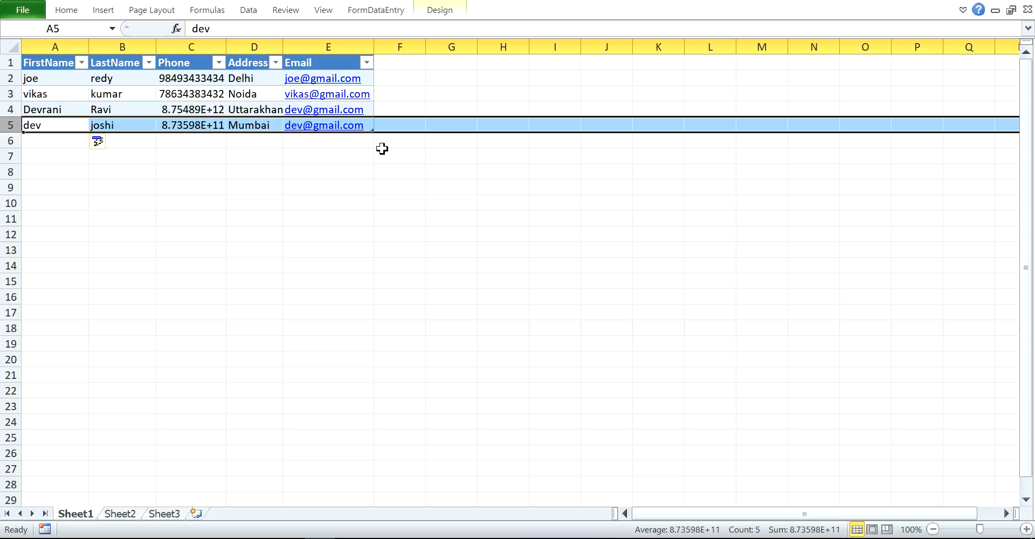
{"action": "key", "text": "ctrl+Page_Down"}
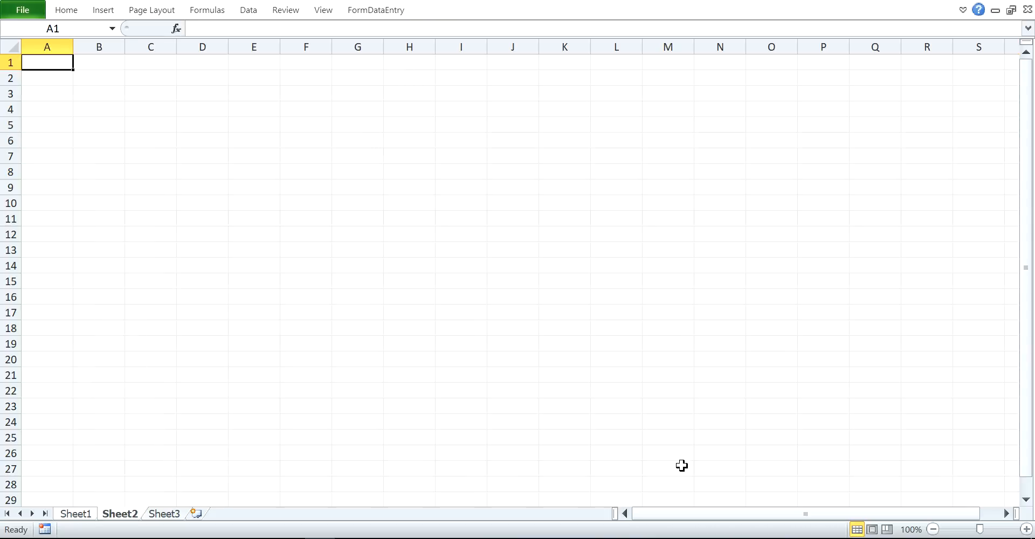
{"action": "left_click", "coordinate": [842, 538]}
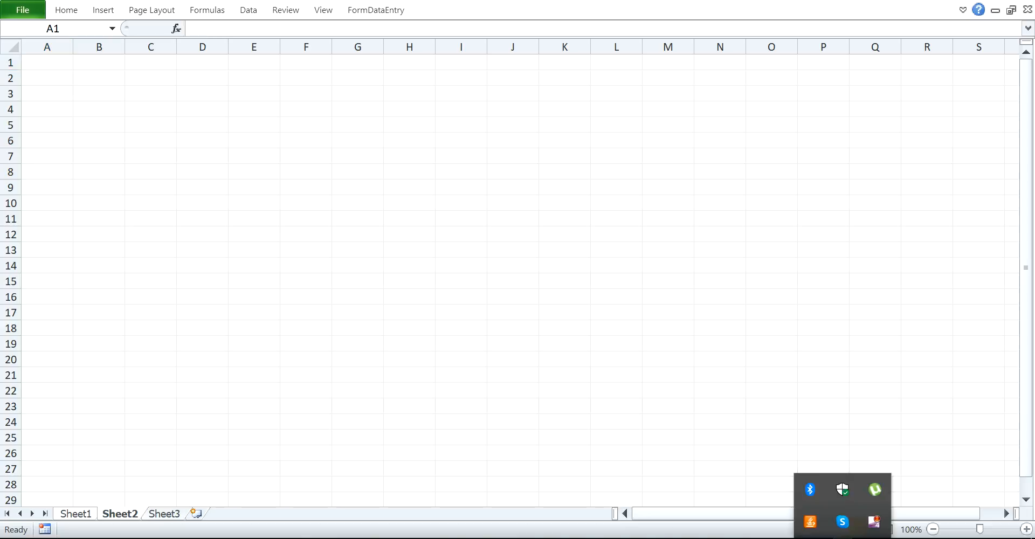
{"action": "right_click", "coordinate": [874, 521]}
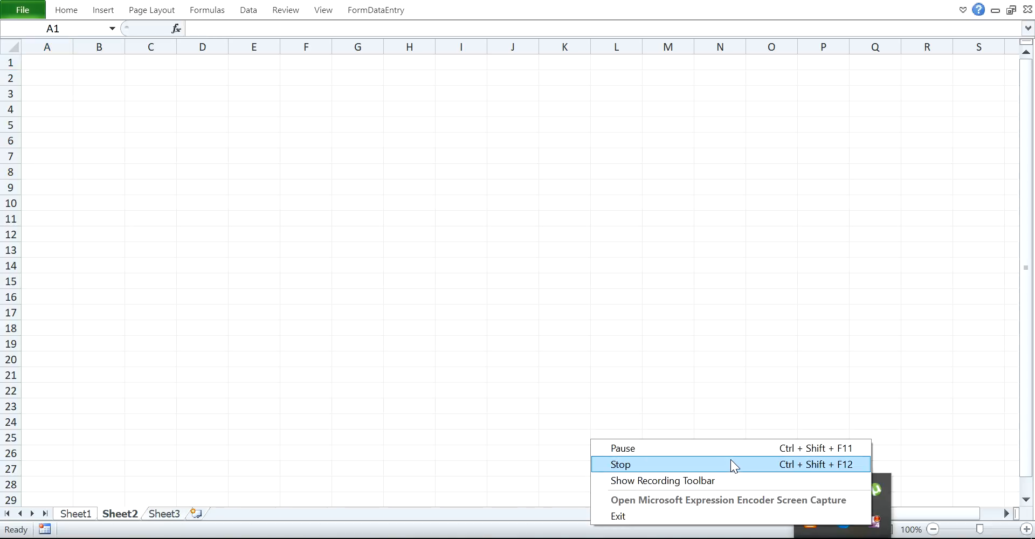